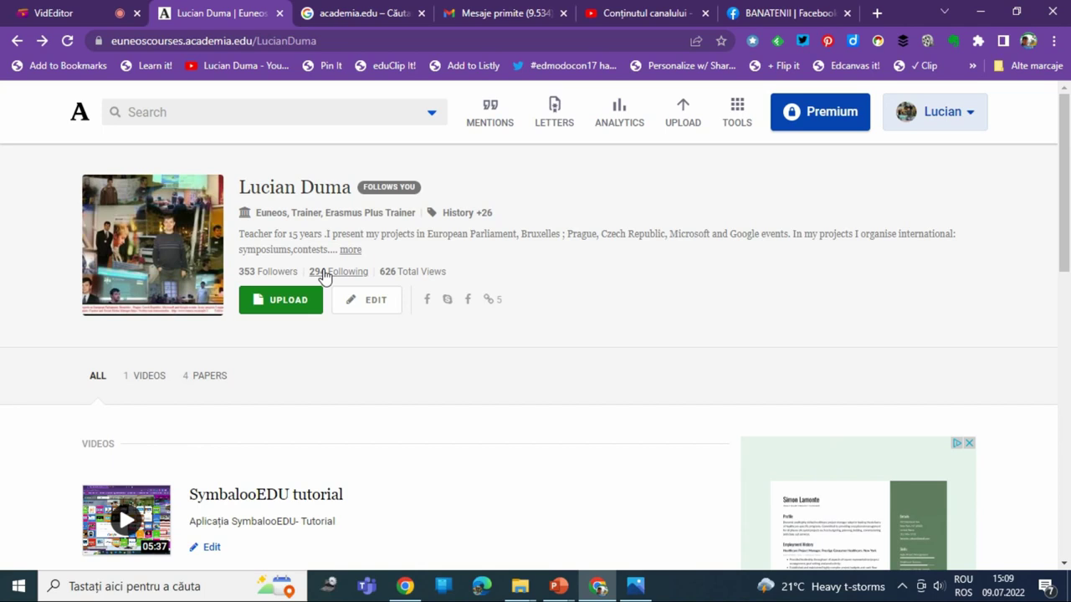
# Start a document upload from the profile and choose the PDF "Top 10 Social Media Curation free tools for XXI Century Education".
pyautogui.click(283, 303)
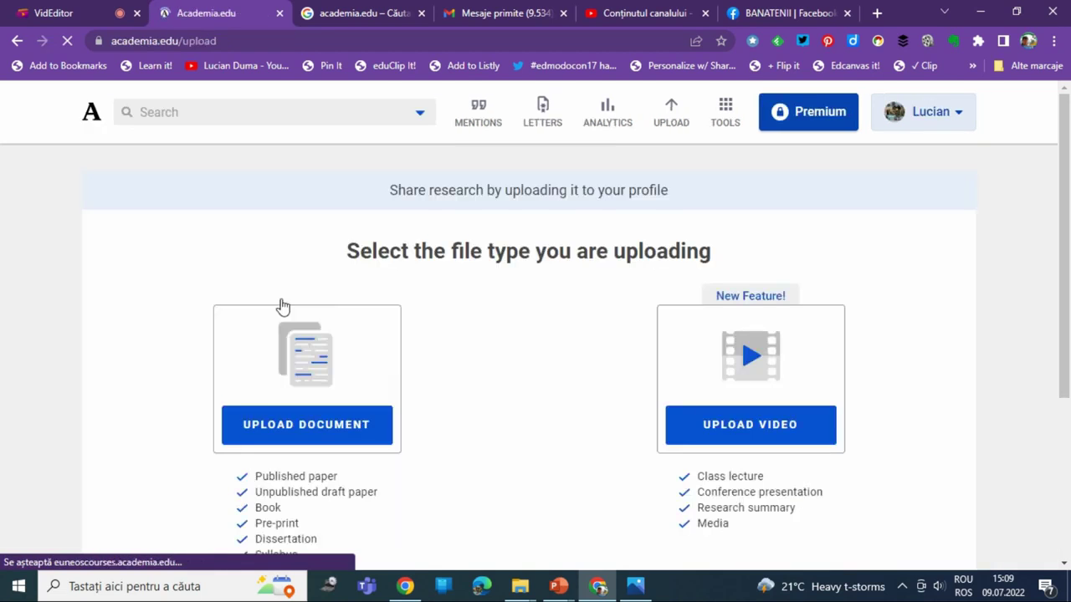
pyautogui.scroll(-2, 507, 416)
pyautogui.scroll(2, 508, 415)
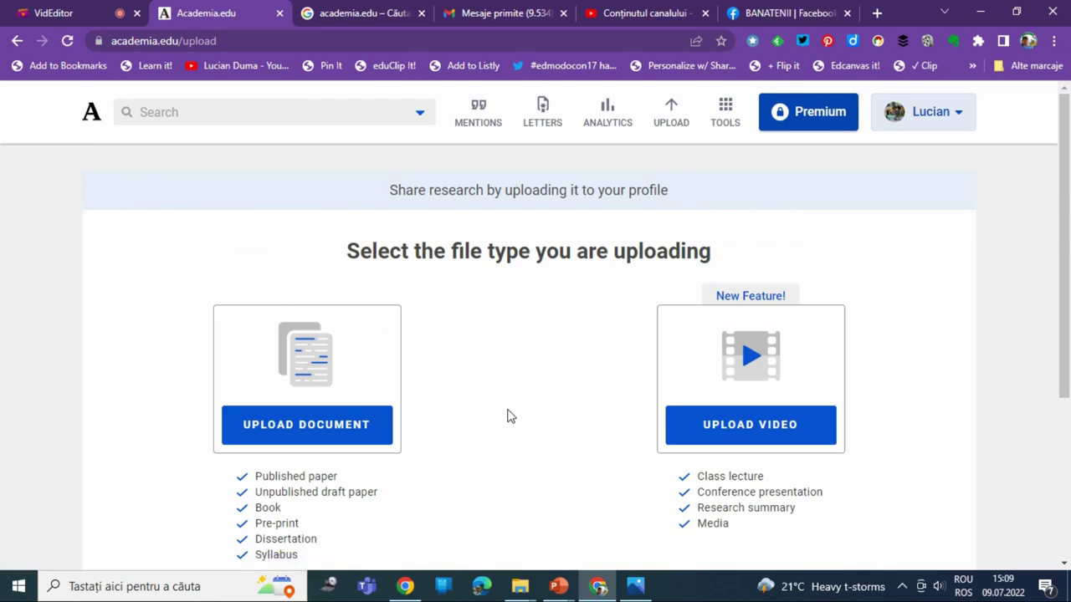
pyautogui.scroll(-3, 508, 416)
pyautogui.scroll(2, 508, 414)
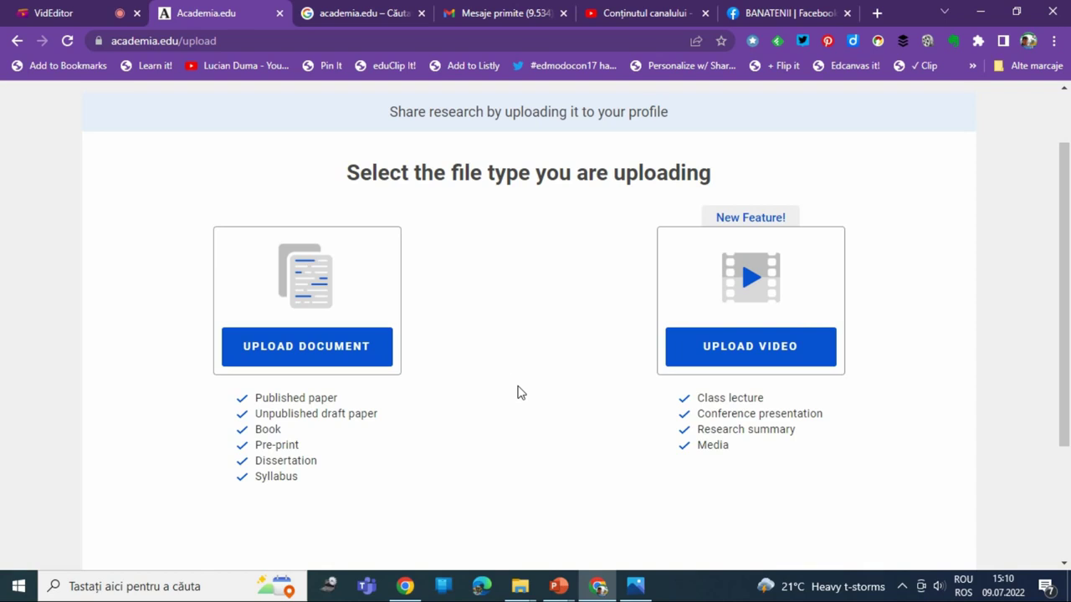
pyautogui.click(348, 352)
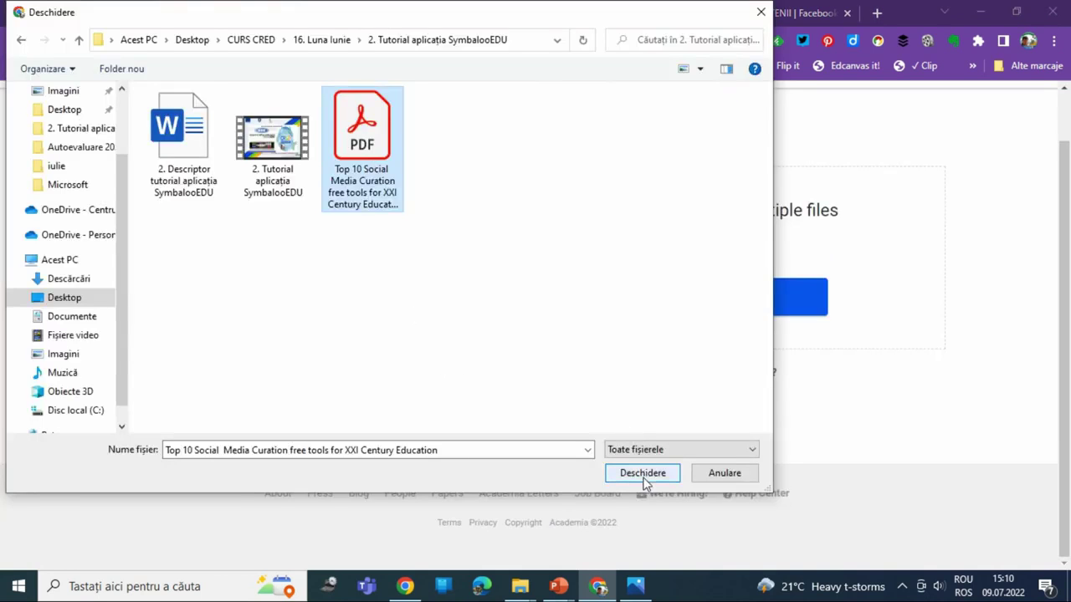
pyautogui.click(642, 474)
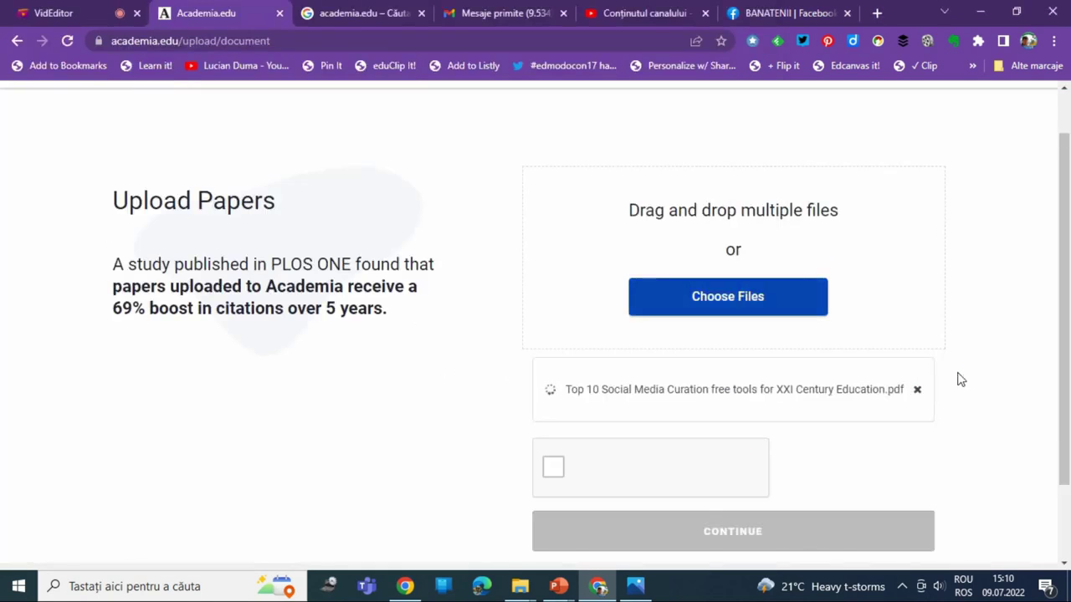
# Complete the not-a-robot check, continue with the uploaded PDF, and classify its file type as Other.
pyautogui.scroll(-2, 1015, 406)
pyautogui.click(555, 368)
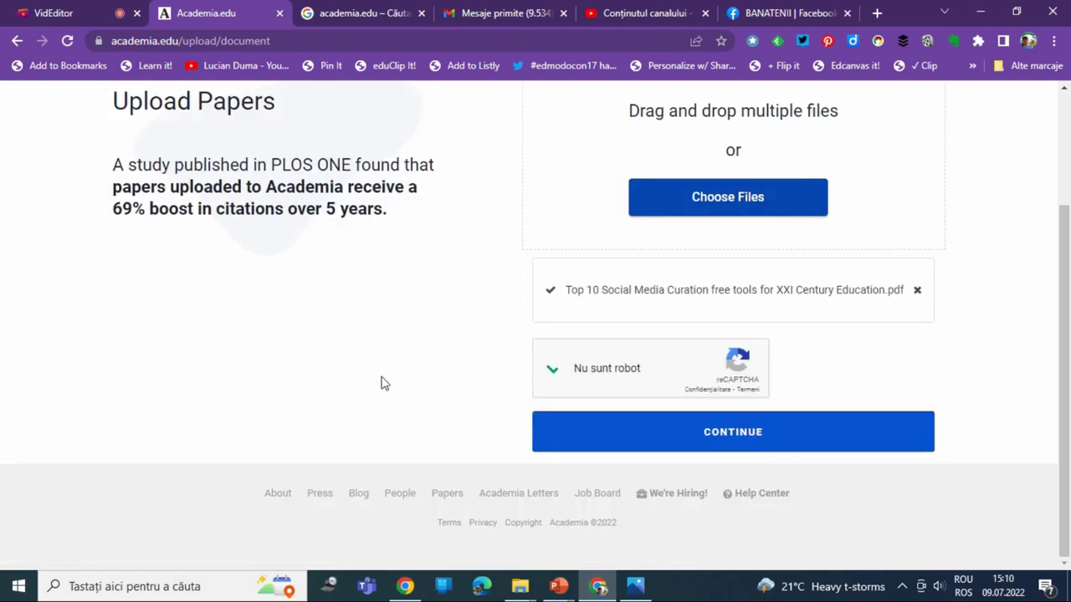
pyautogui.click(774, 435)
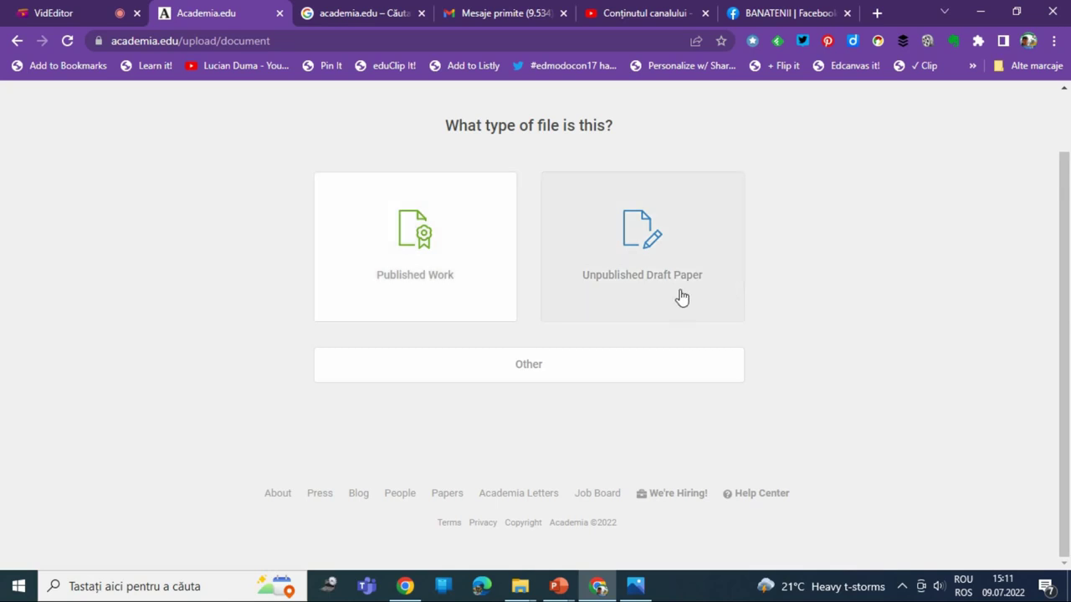
pyautogui.click(545, 371)
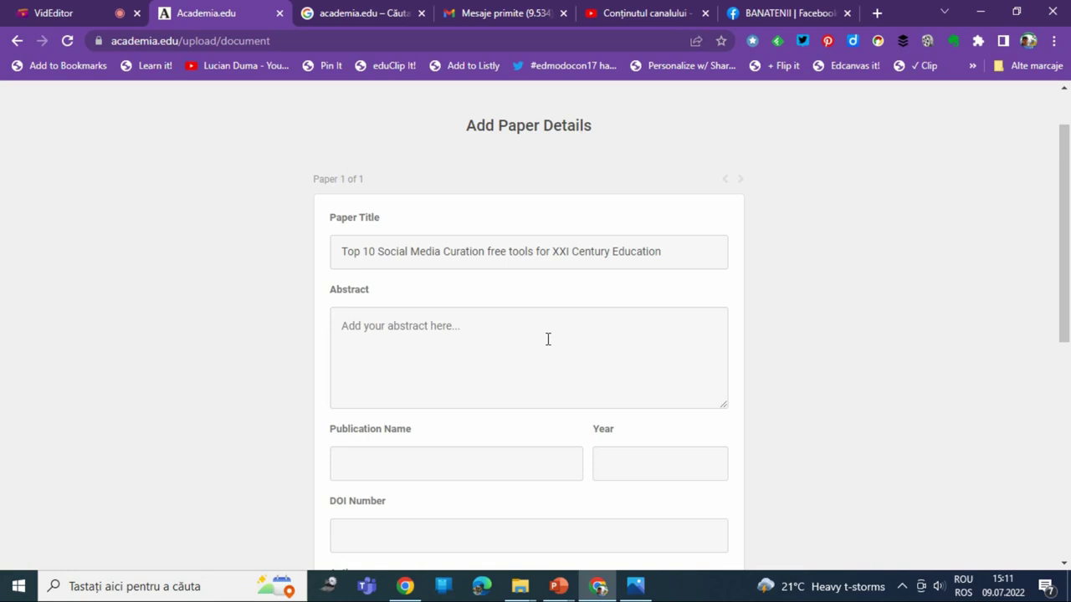
# Enter "Social Media Curation în Education" as the paper's abstract.
pyautogui.scroll(-5, 548, 339)
pyautogui.scroll(4, 548, 339)
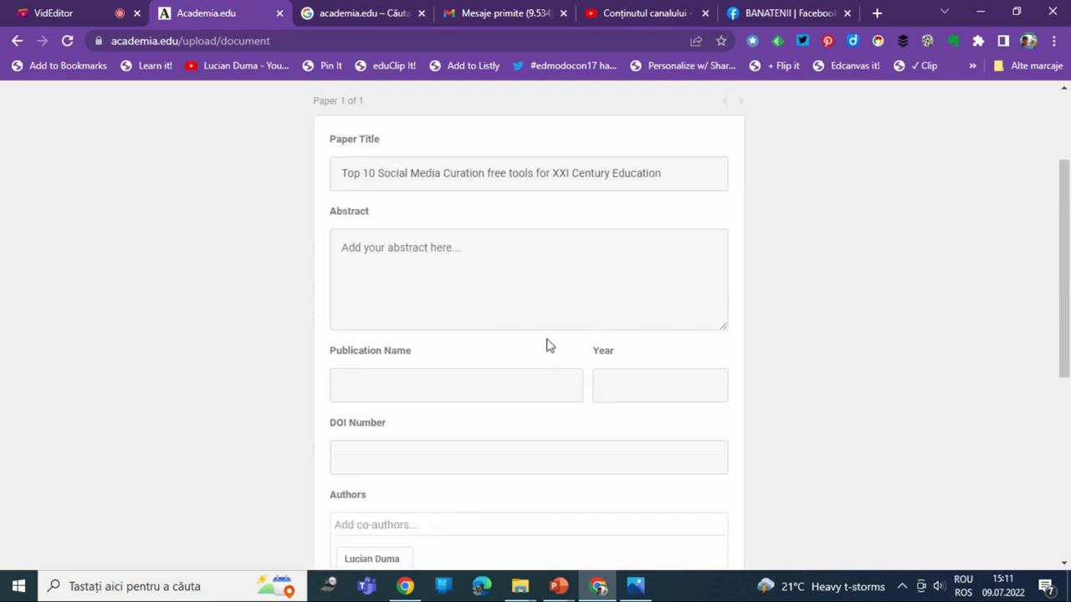
pyautogui.click(503, 303)
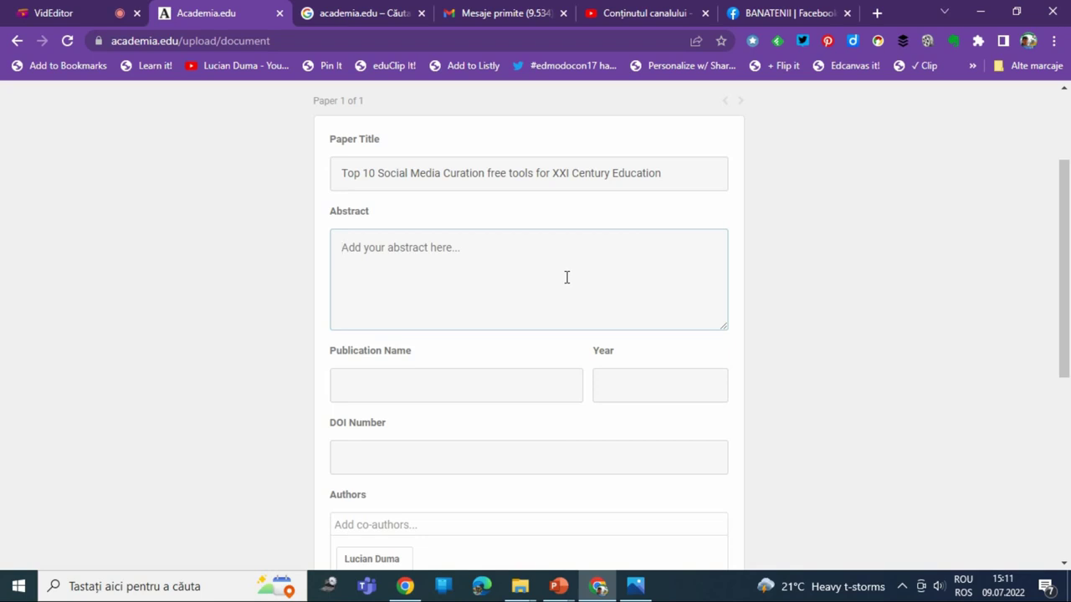
pyautogui.write('Socil')
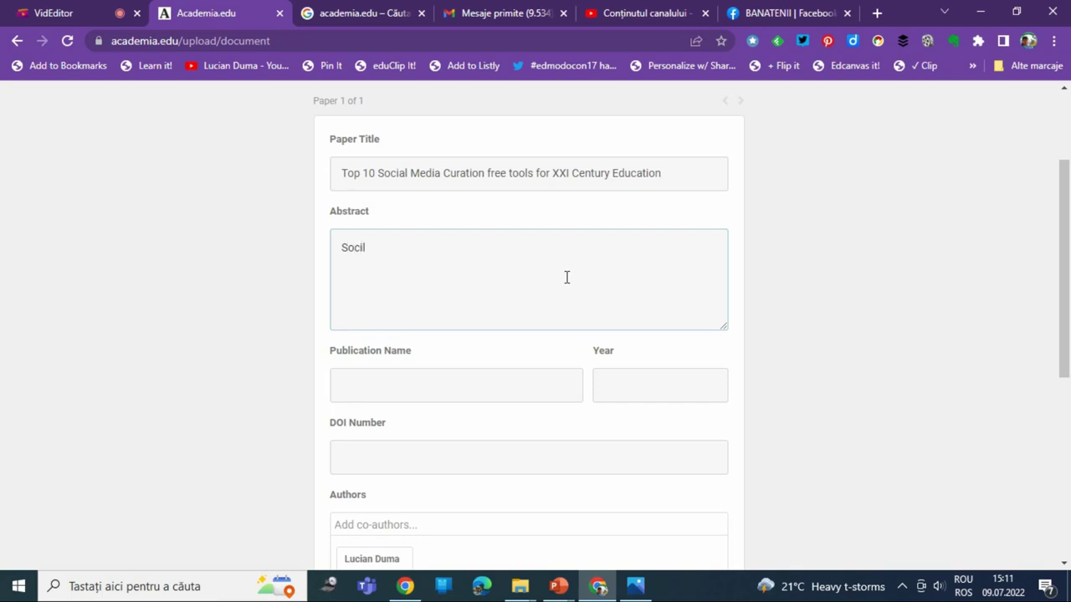
pyautogui.press('BackSpace')
pyautogui.write('al Media Curation în E')
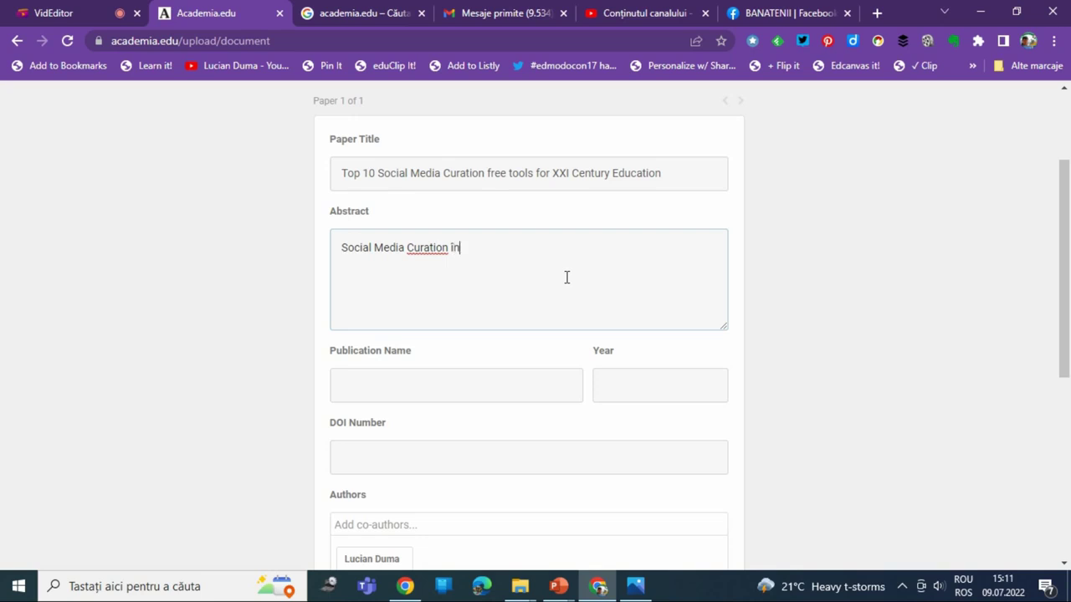
pyautogui.write('du')
pyautogui.write('ca')
pyautogui.write('tion')
pyautogui.click(446, 380)
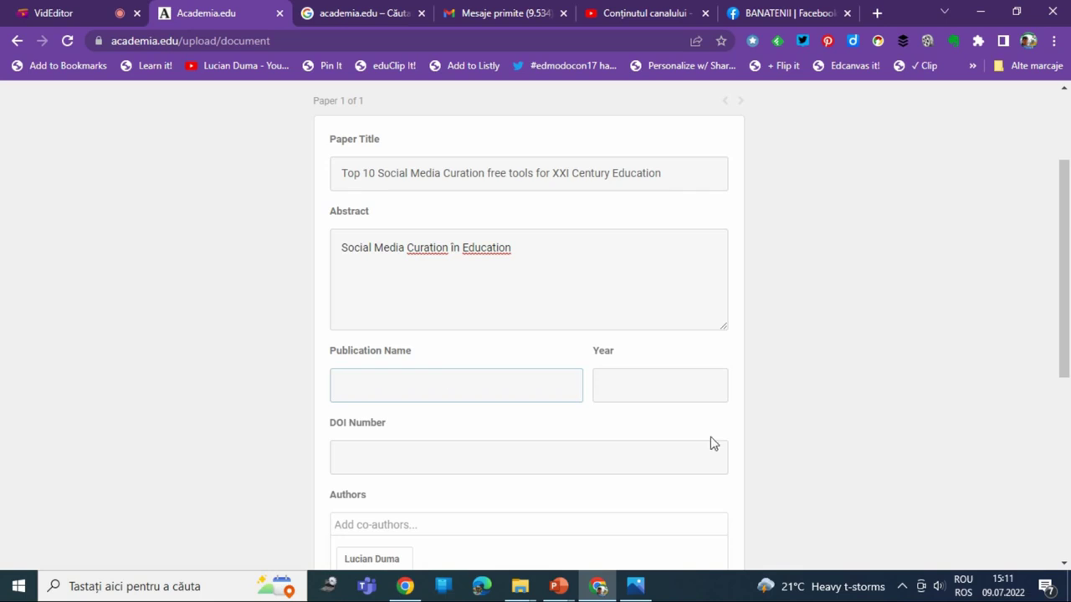
pyautogui.scroll(-2, 669, 444)
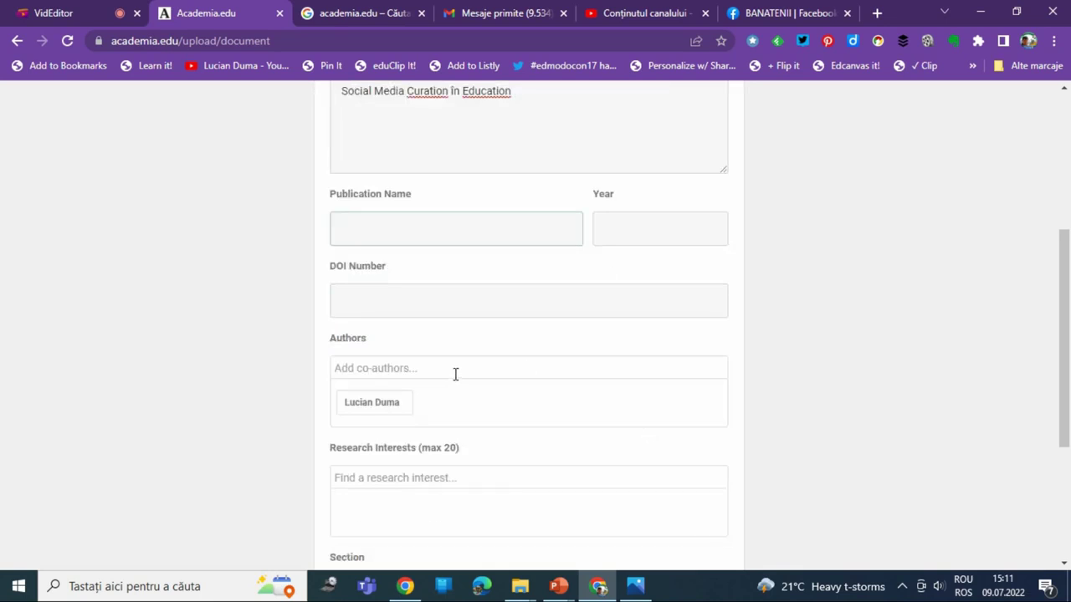
pyautogui.click(455, 374)
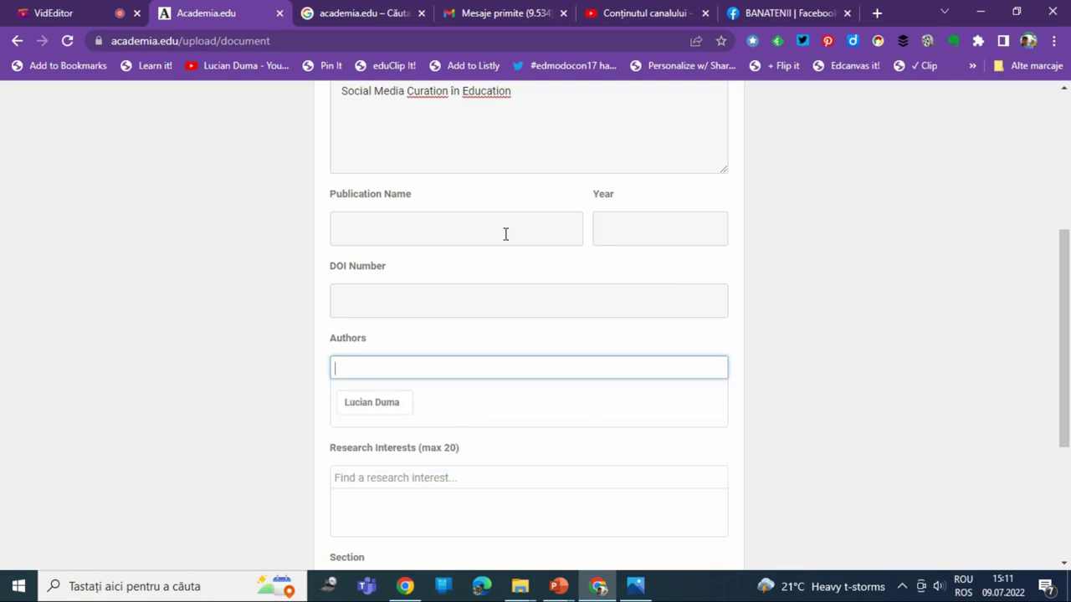
# Add Curation and Social Media as the paper's research interests.
pyautogui.scroll(-1, 589, 263)
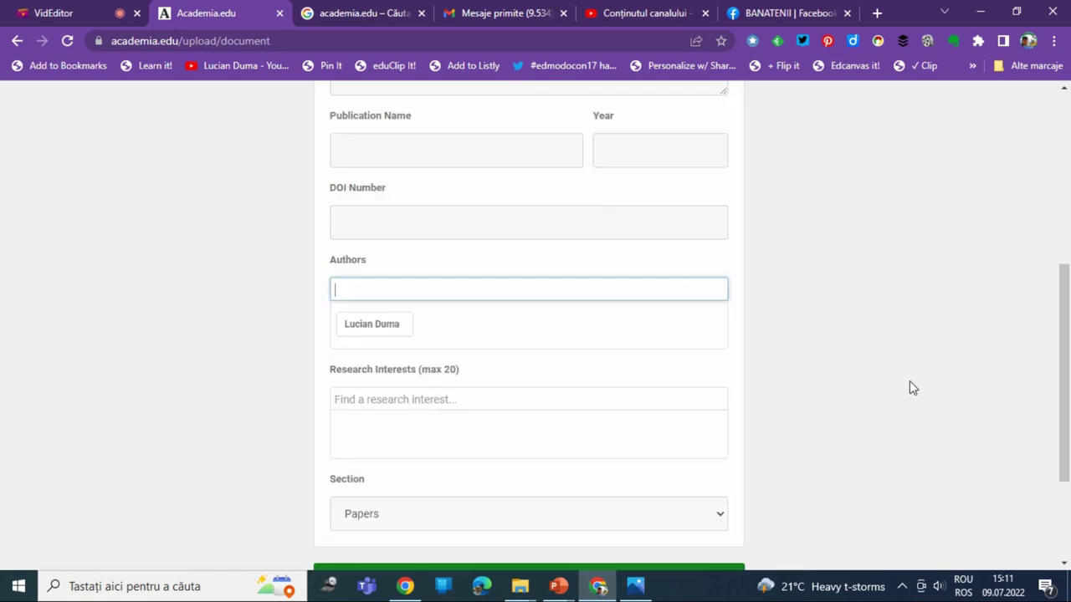
pyautogui.click(487, 399)
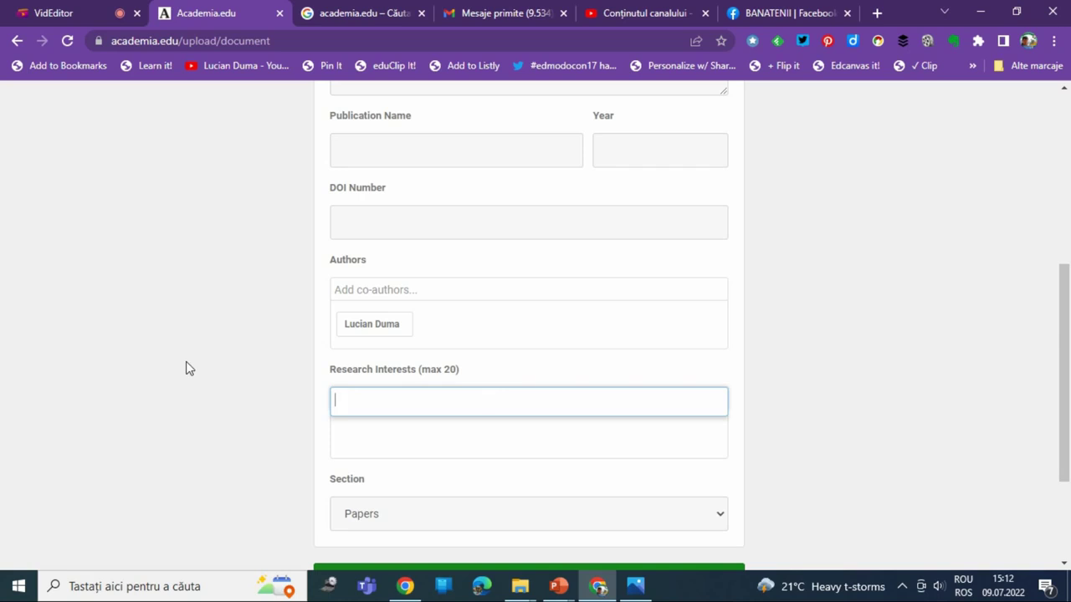
pyautogui.write('curation')
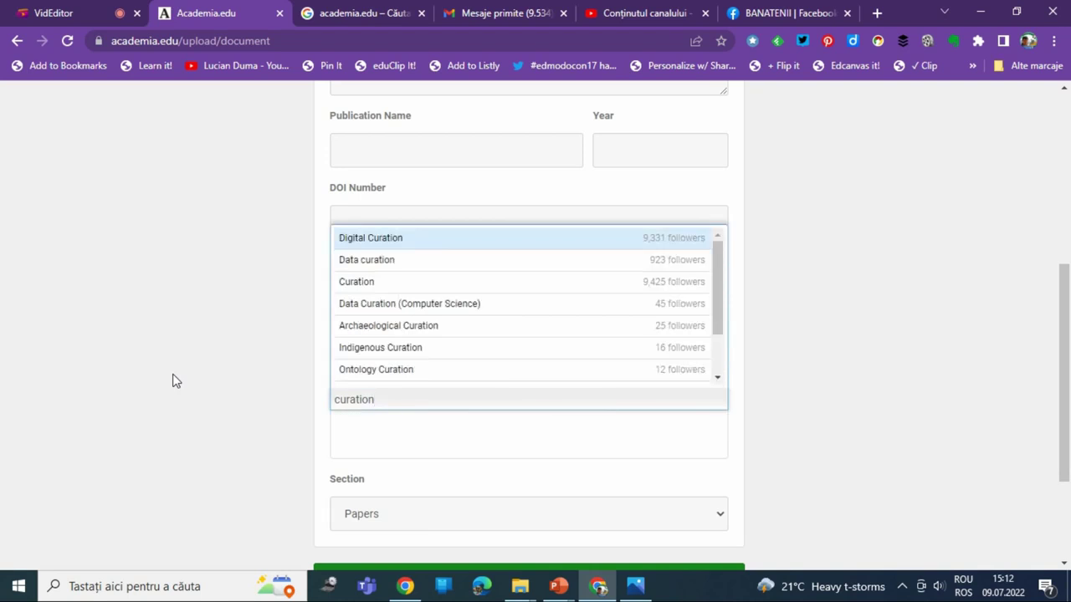
pyautogui.click(413, 282)
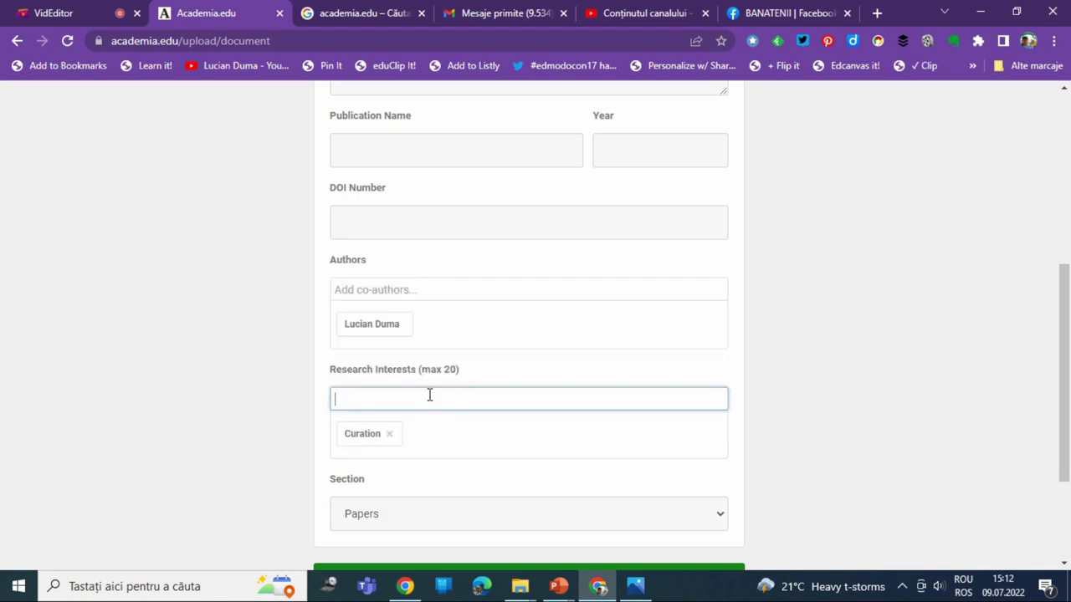
pyautogui.write('so')
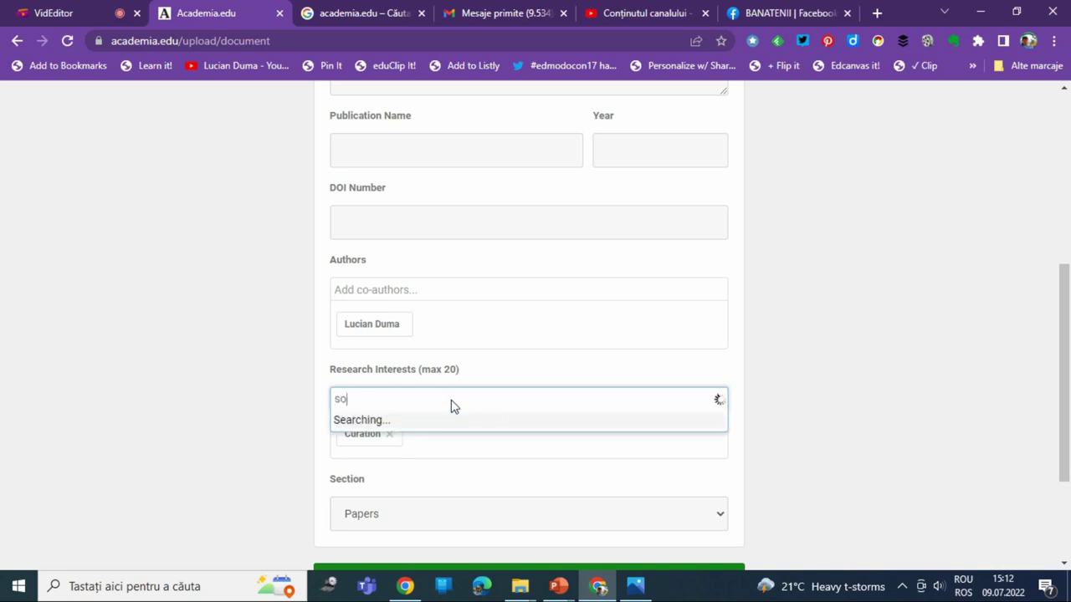
pyautogui.write('cial media')
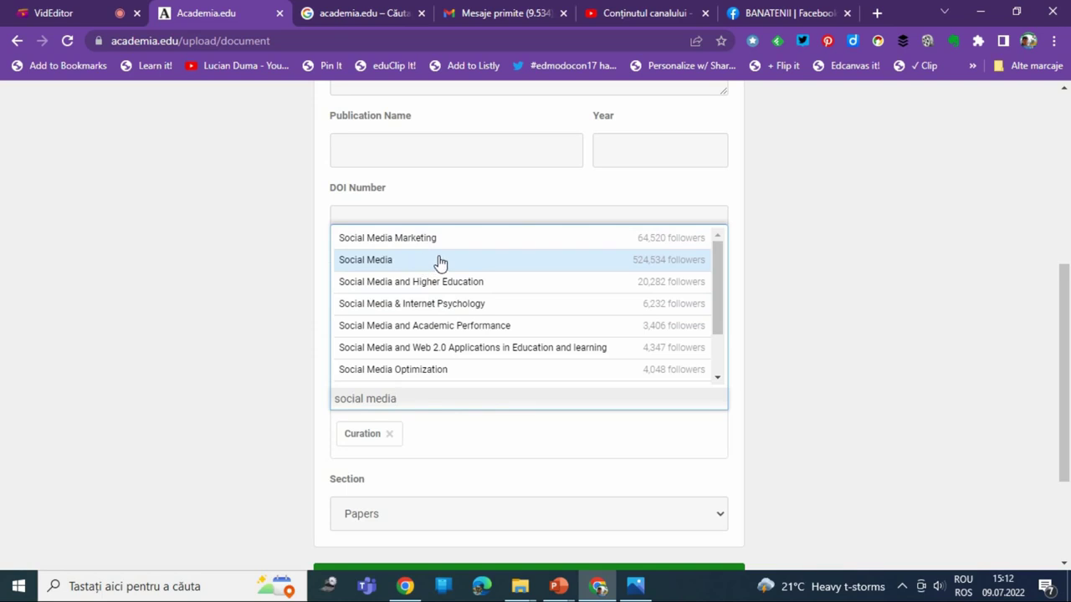
pyautogui.click(441, 262)
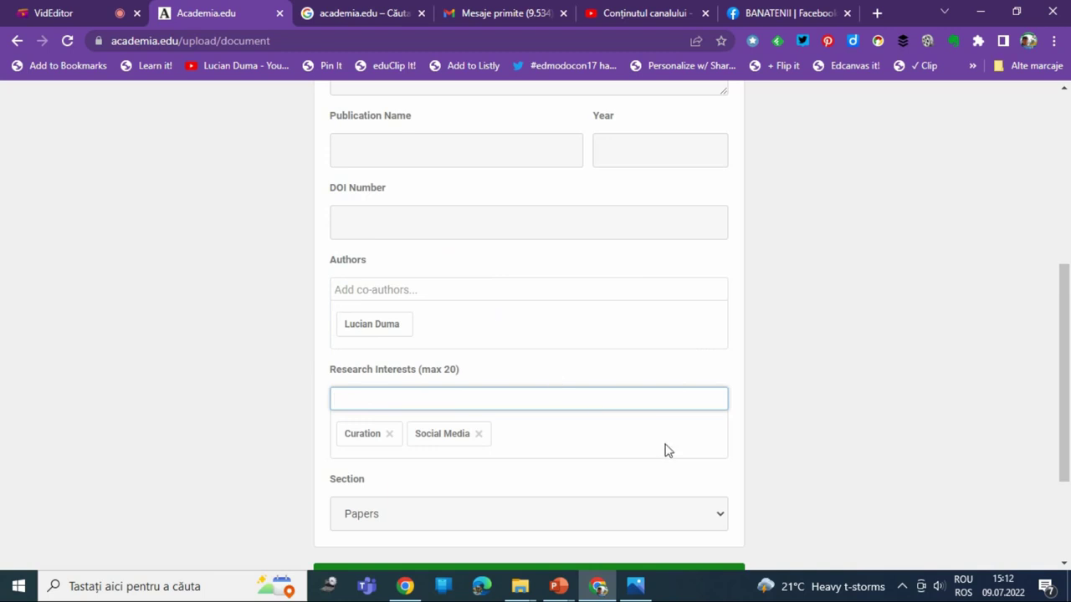
# Set the paper's section to Conference Presentations.
pyautogui.scroll(-1, 682, 449)
pyautogui.click(470, 441)
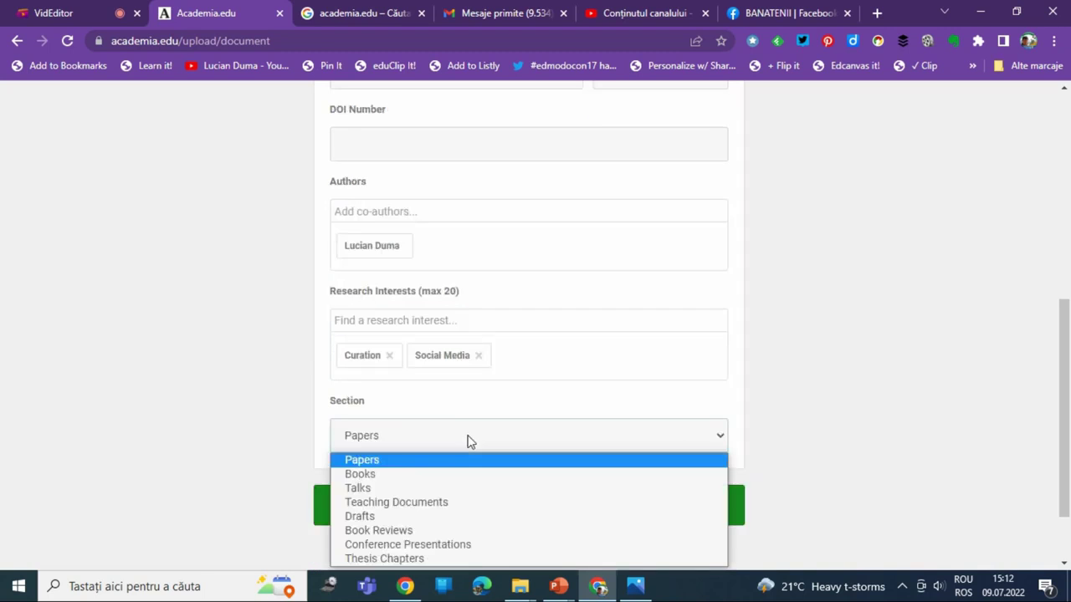
pyautogui.scroll(-1, 449, 454)
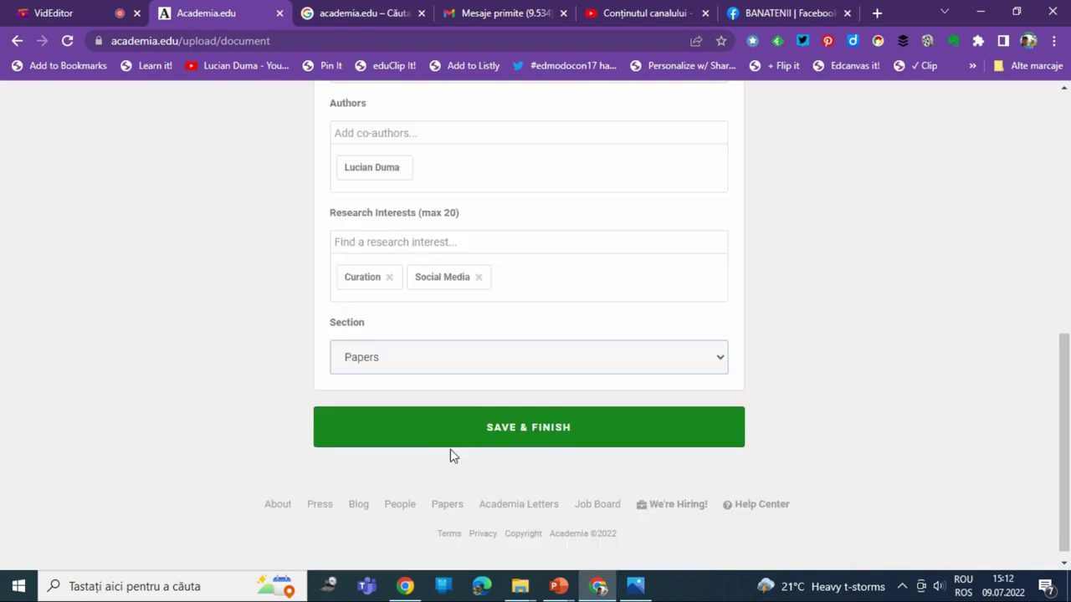
pyautogui.click(392, 338)
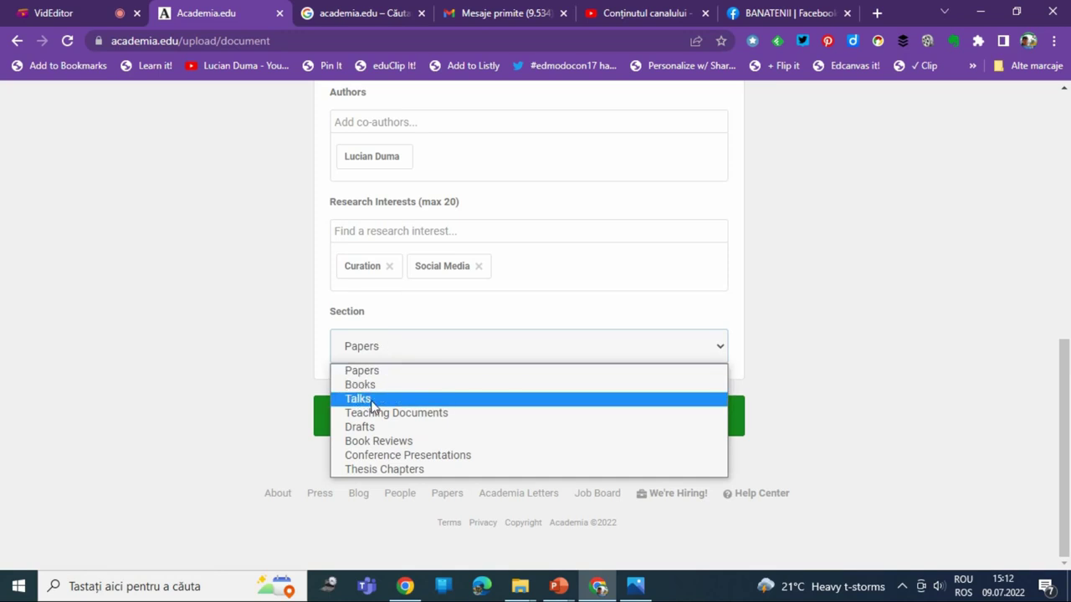
pyautogui.click(431, 457)
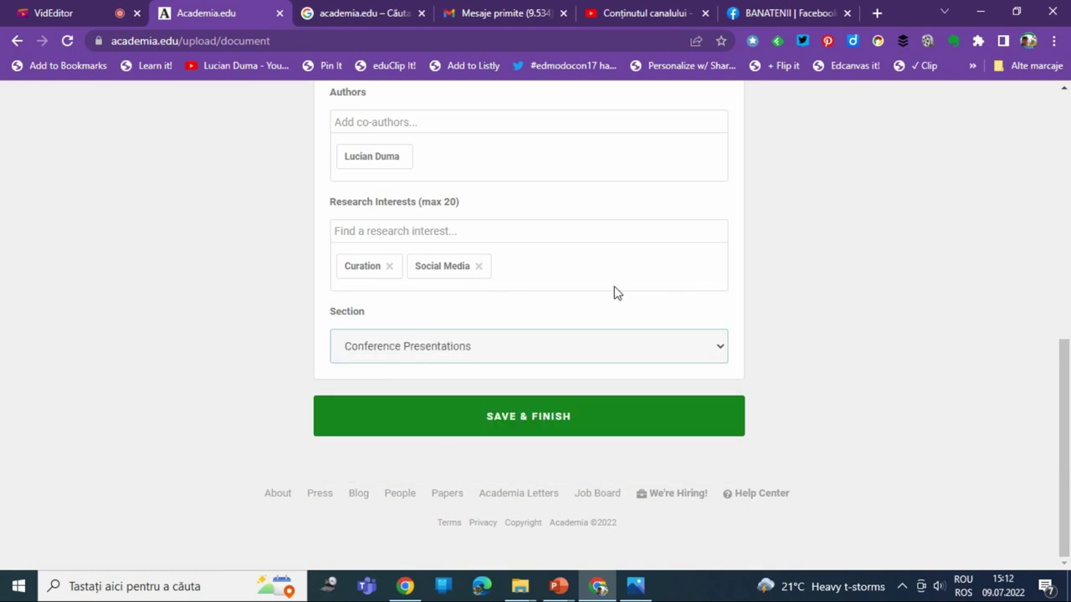
# Review and save the paper details, and agree to open the paper to discussion and comments from colleagues.
pyautogui.scroll(10, 613, 292)
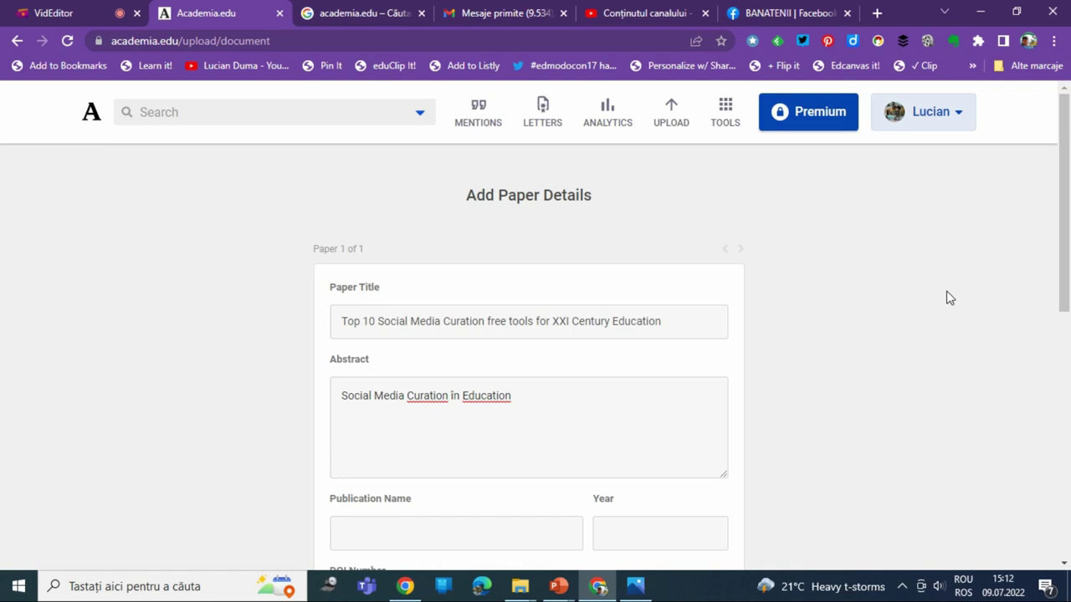
pyautogui.scroll(-10, 950, 298)
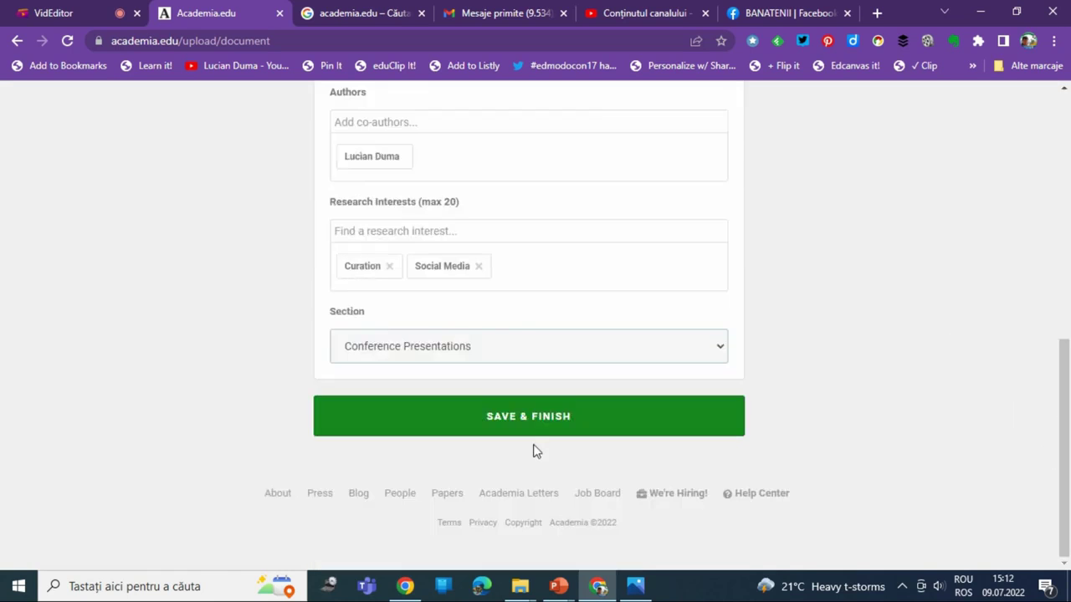
pyautogui.click(531, 421)
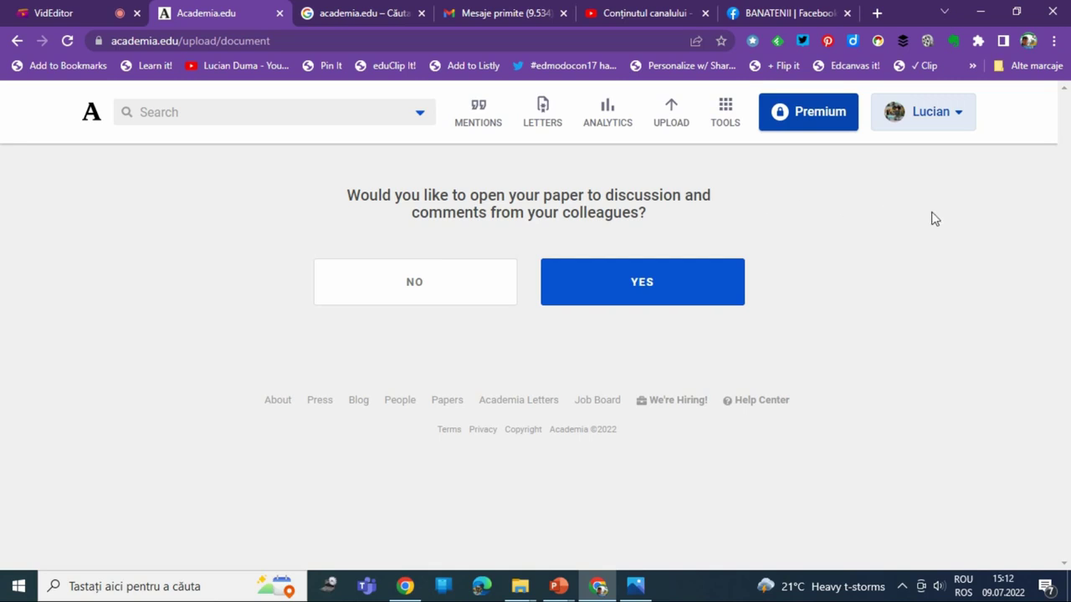
pyautogui.click(645, 288)
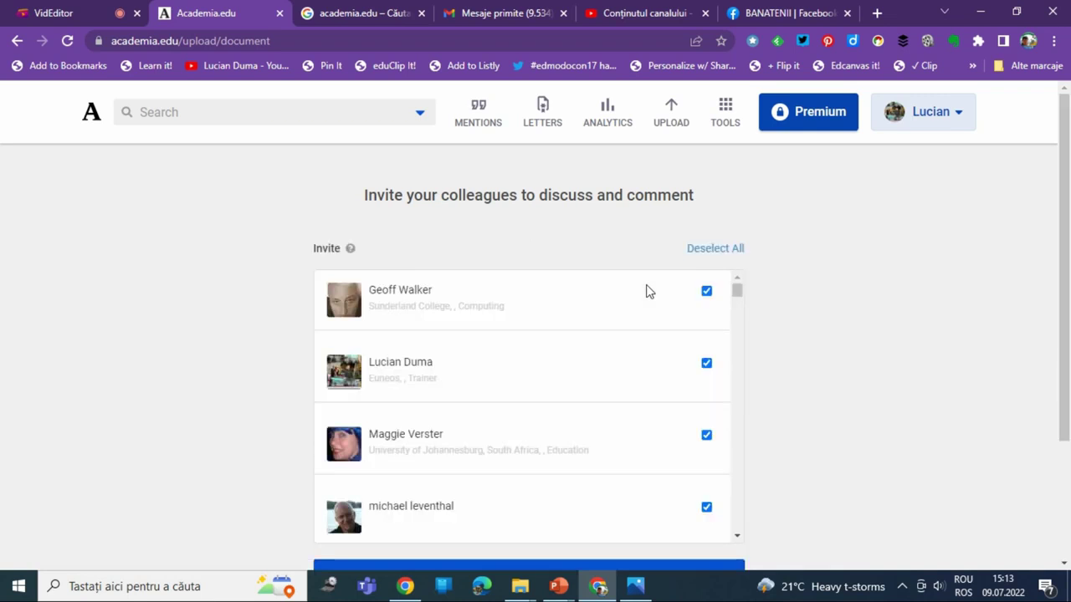
# Look through the list of colleagues suggested for the discussion invitation and deselect all of them.
pyautogui.scroll(-14, 646, 291)
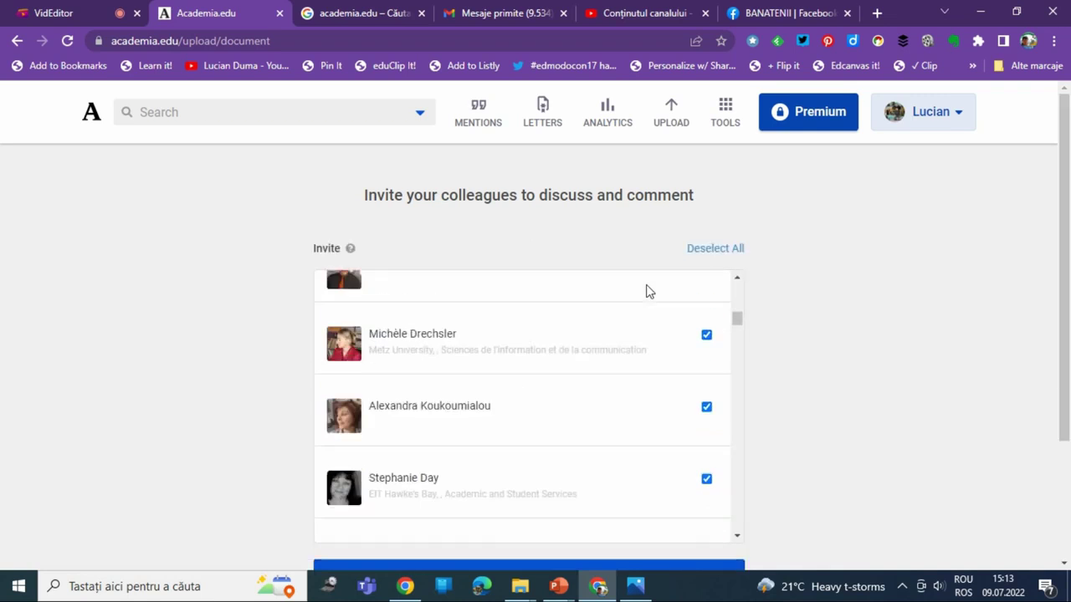
pyautogui.scroll(-2, 956, 333)
pyautogui.scroll(3, 544, 311)
pyautogui.scroll(5, 573, 321)
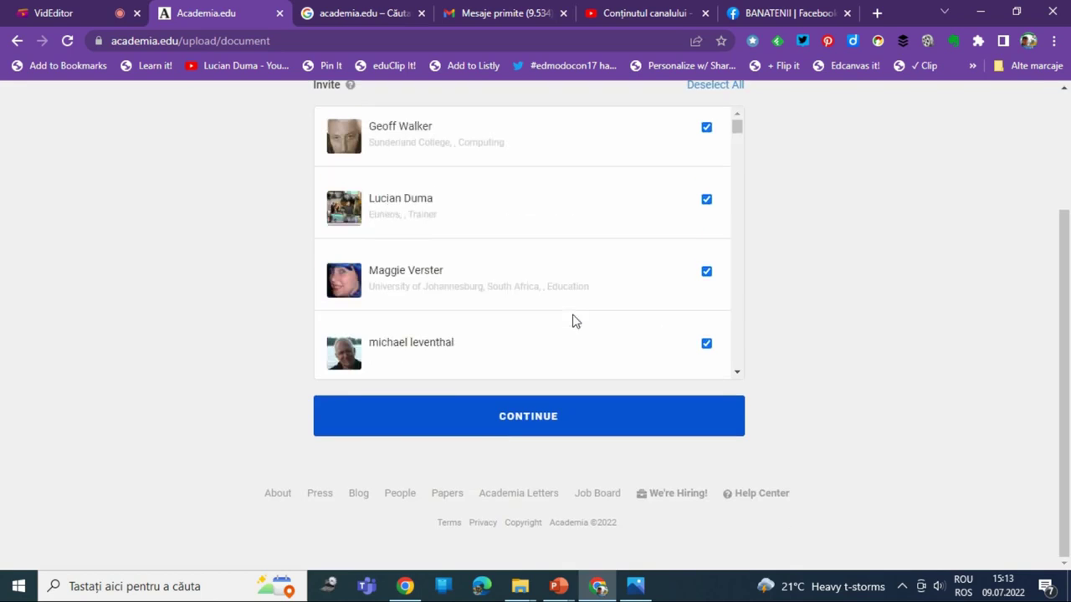
pyautogui.scroll(-12, 574, 321)
pyautogui.scroll(12, 574, 322)
pyautogui.scroll(2, 664, 335)
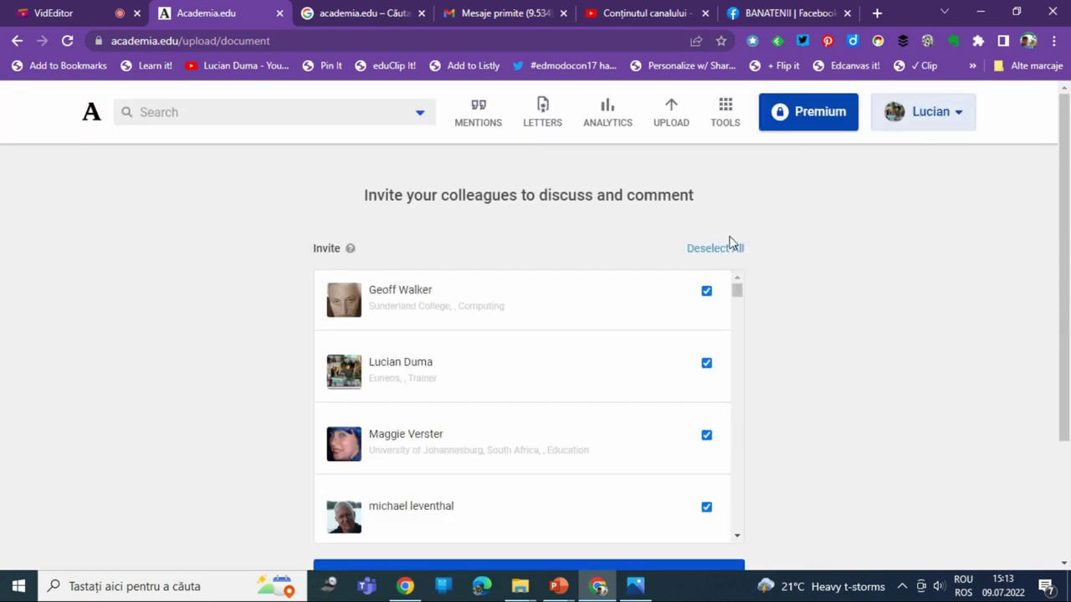
pyautogui.click(705, 251)
pyautogui.scroll(-2, 710, 428)
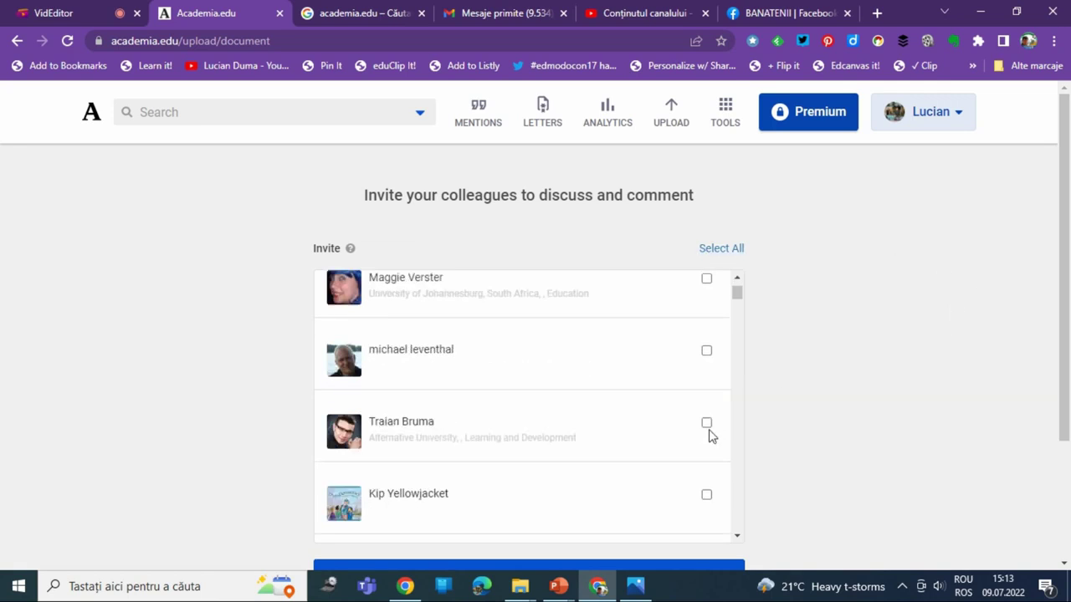
pyautogui.click(706, 424)
pyautogui.click(707, 352)
pyautogui.click(706, 425)
pyautogui.click(707, 352)
pyautogui.scroll(-2, 856, 368)
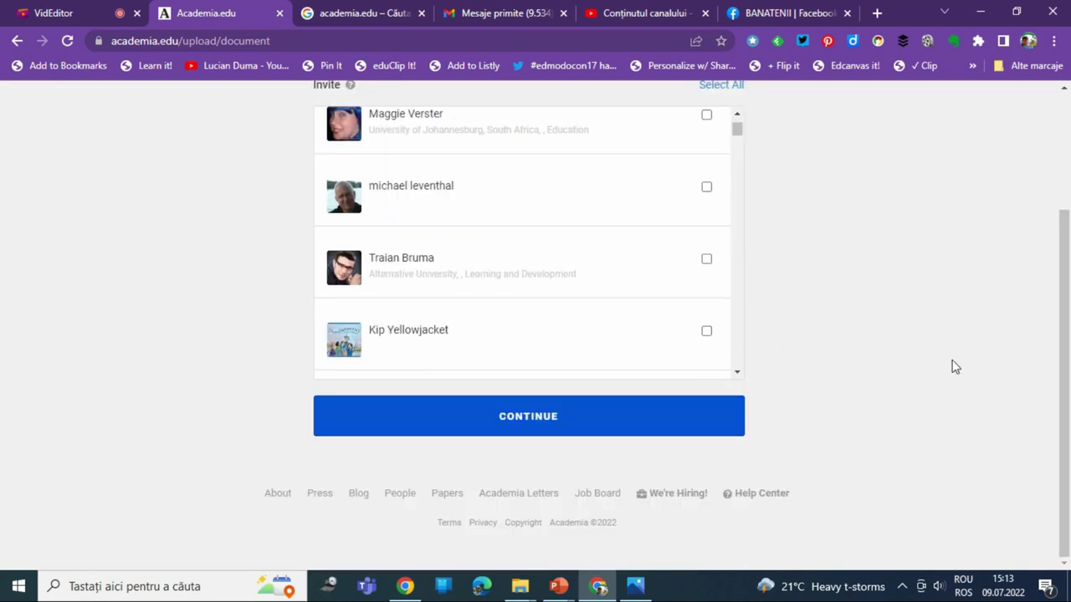
# Continue without inviting any colleagues and decline the upgrade to a Premium Discussion.
pyautogui.click(545, 430)
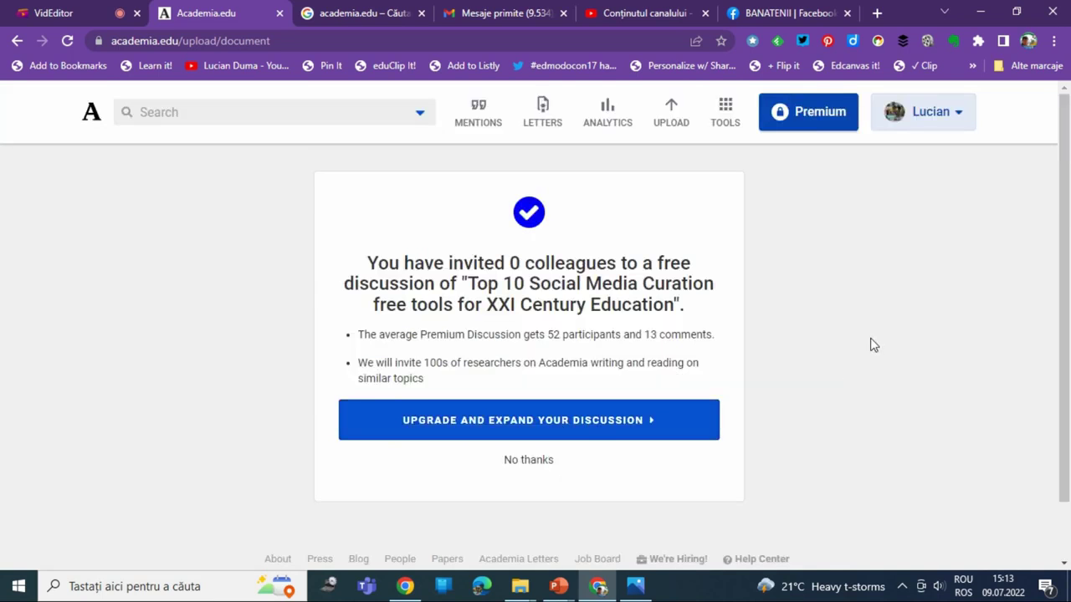
pyautogui.click(525, 462)
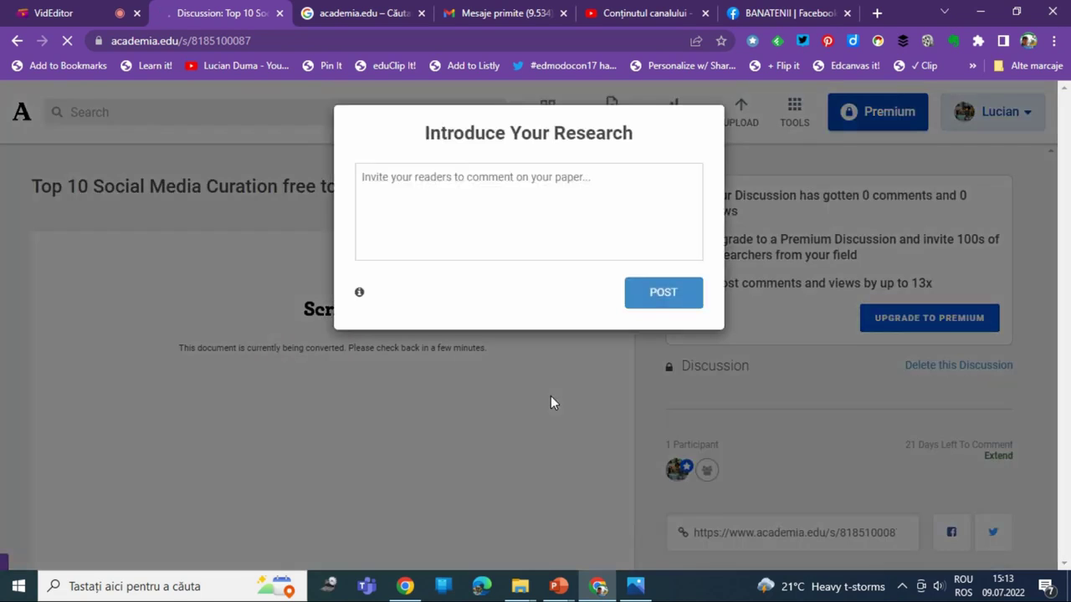
# Introduce the research with the text "Curation in Education" and post it to the paper's discussion.
pyautogui.click(501, 205)
pyautogui.write('C')
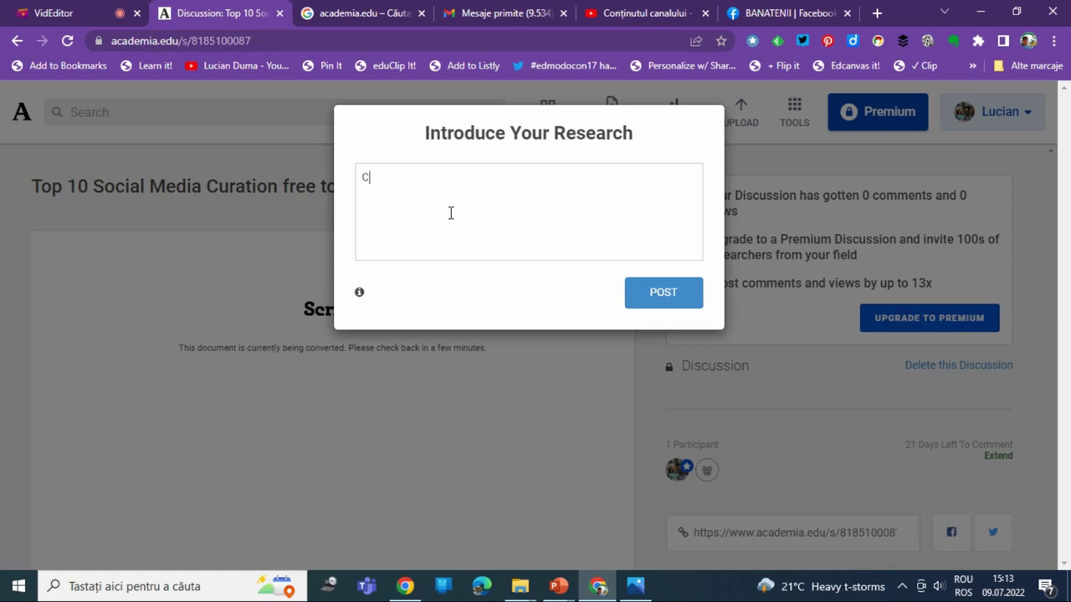
pyautogui.write('uration in Education')
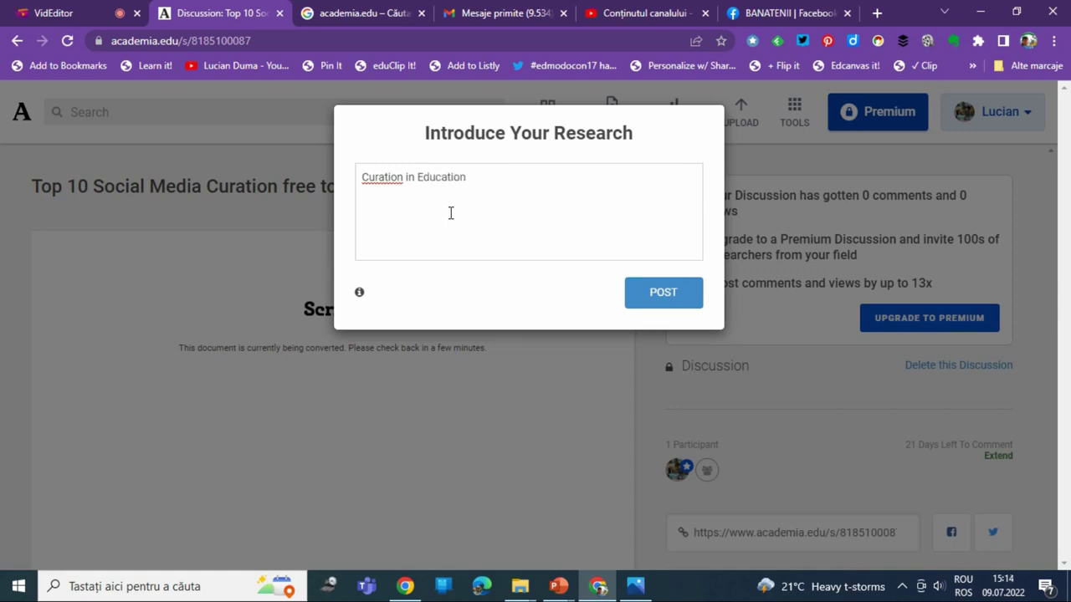
pyautogui.moveTo(361, 296)
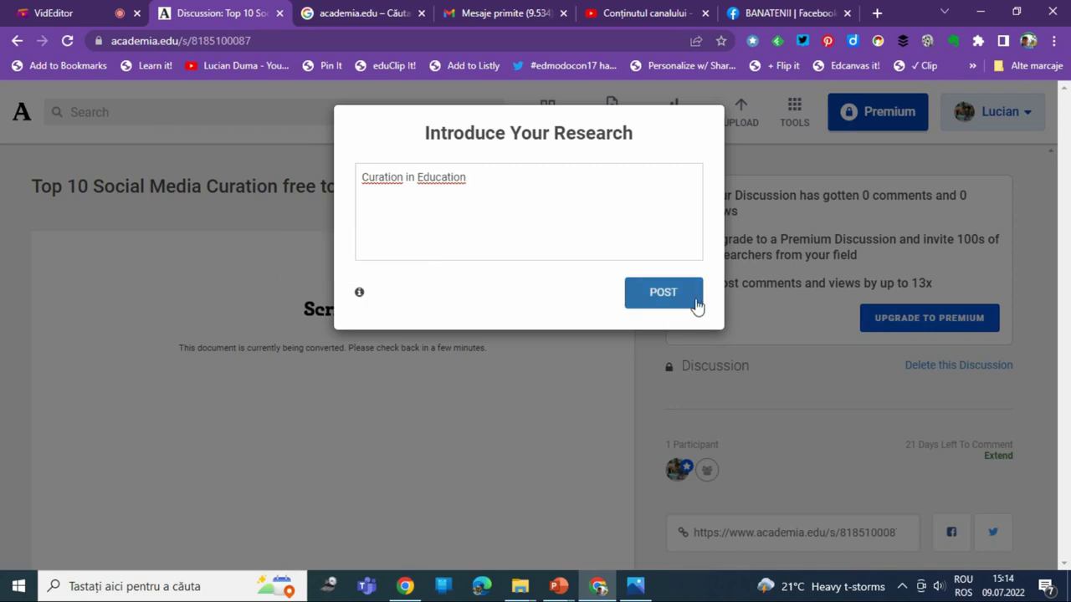
pyautogui.click(670, 299)
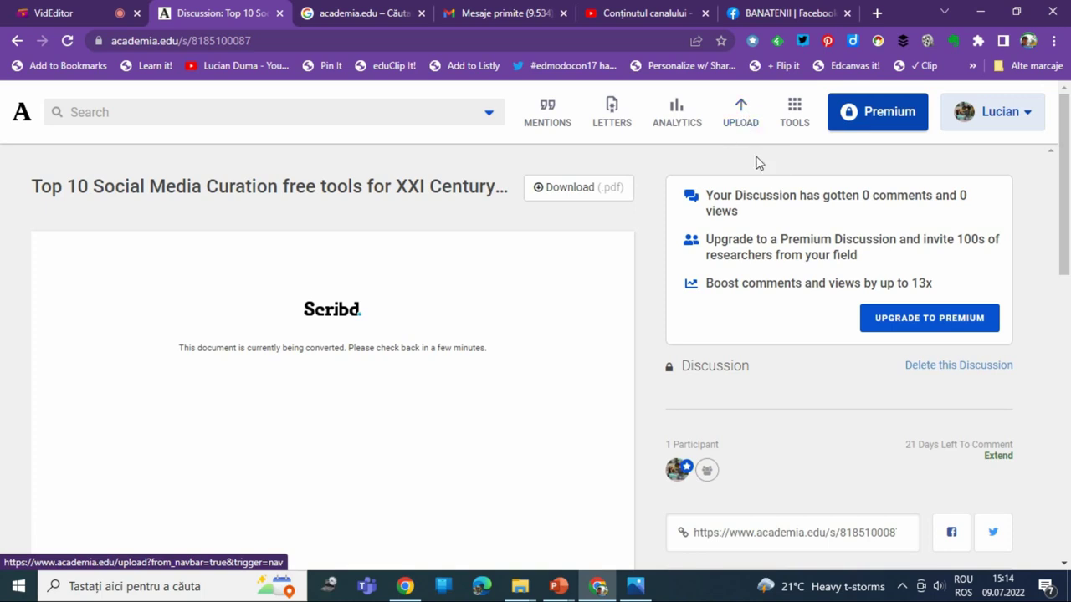
# Start a new video upload to the profile and choose the file "2. Tutorial aplicația SymbalooEDU".
pyautogui.click(741, 118)
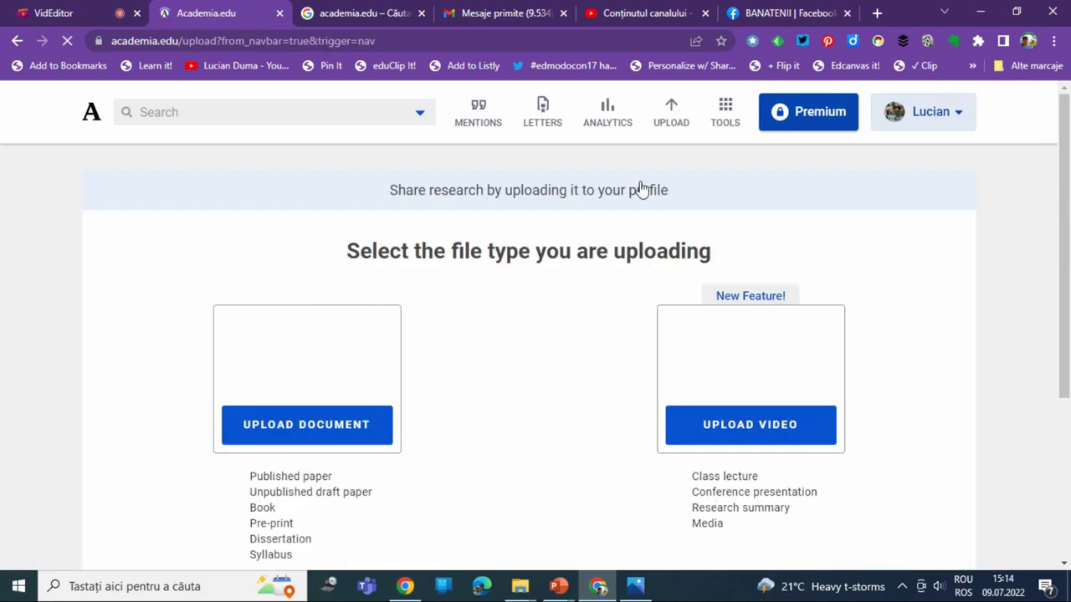
pyautogui.scroll(-2, 541, 435)
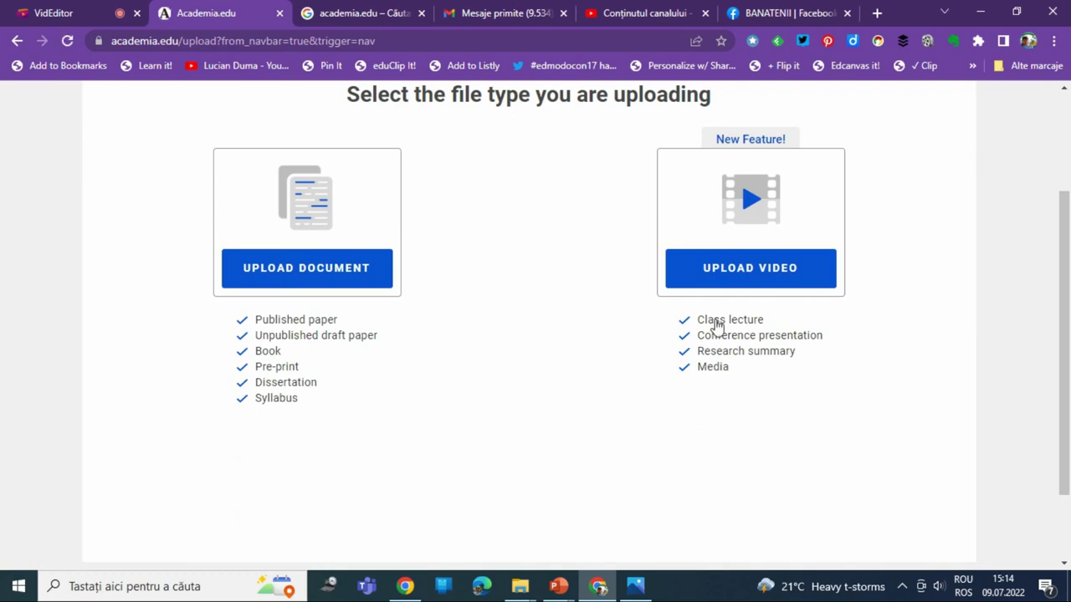
pyautogui.click(768, 276)
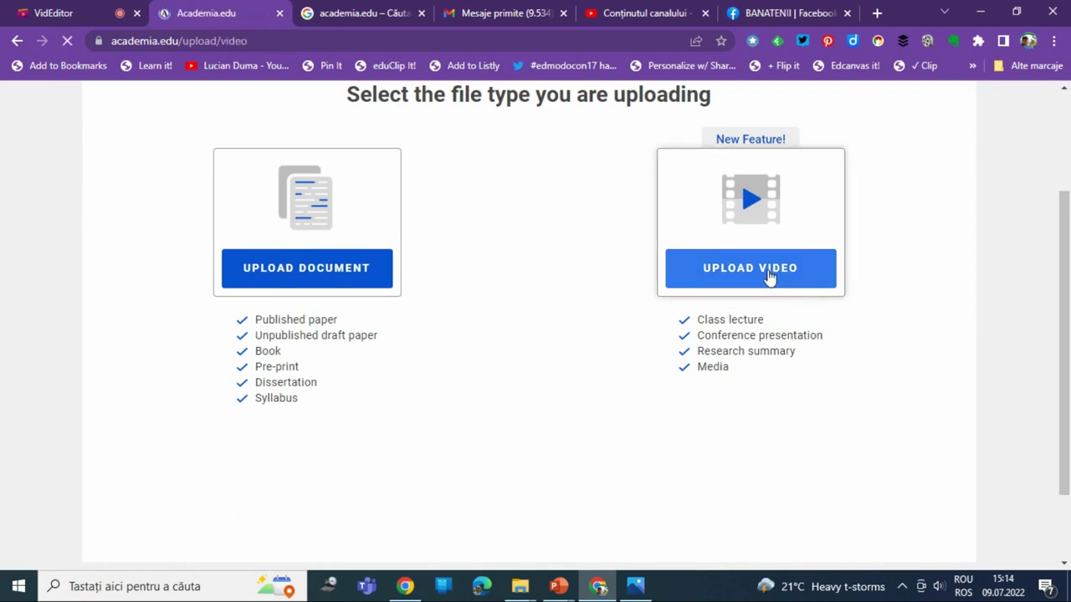
pyautogui.scroll(-2, 915, 411)
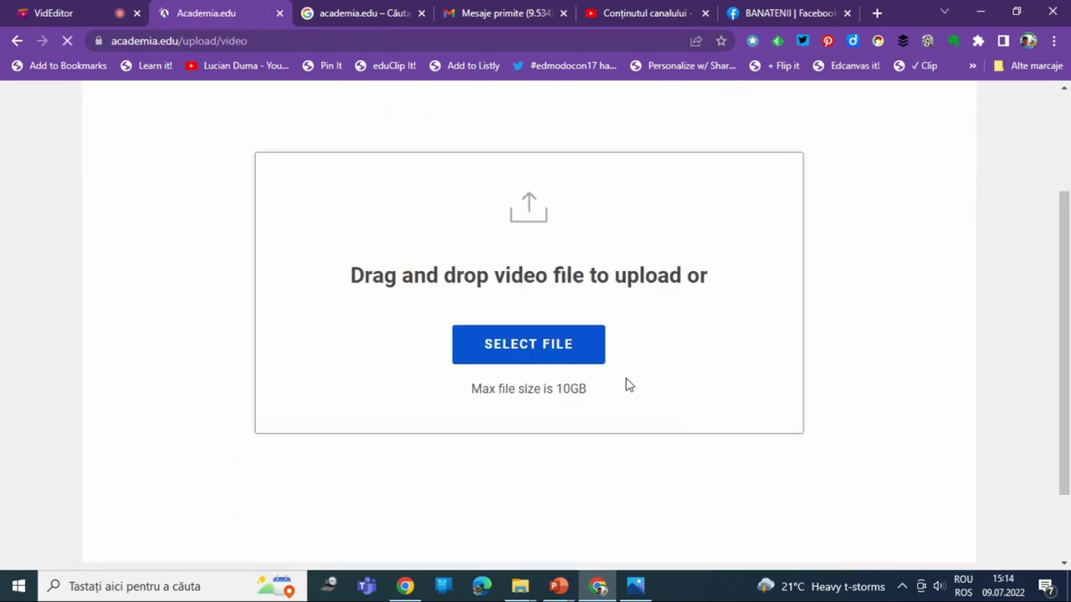
pyautogui.click(528, 345)
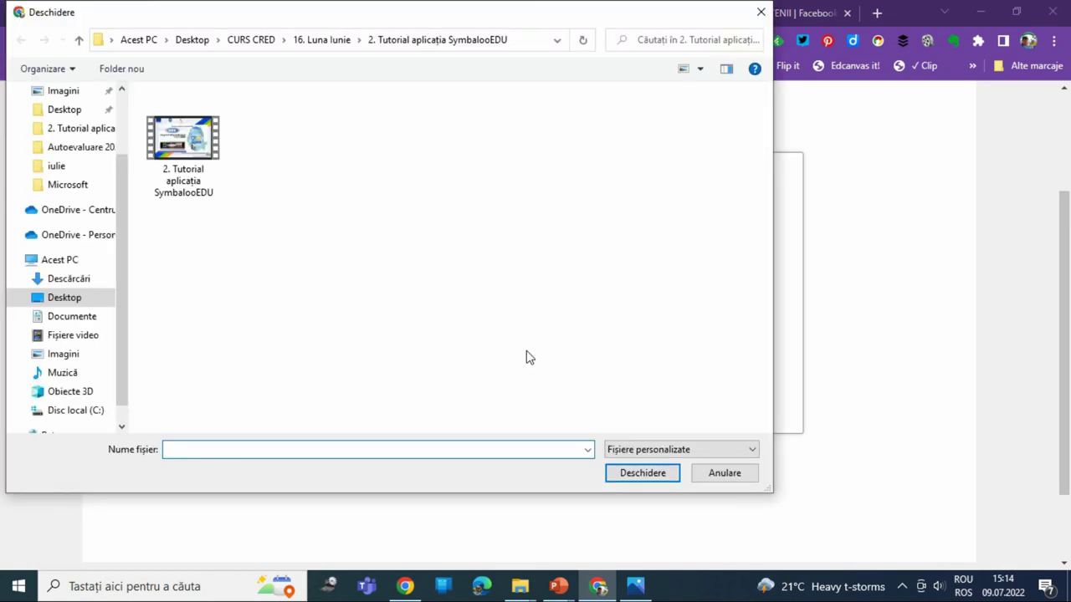
pyautogui.click(182, 156)
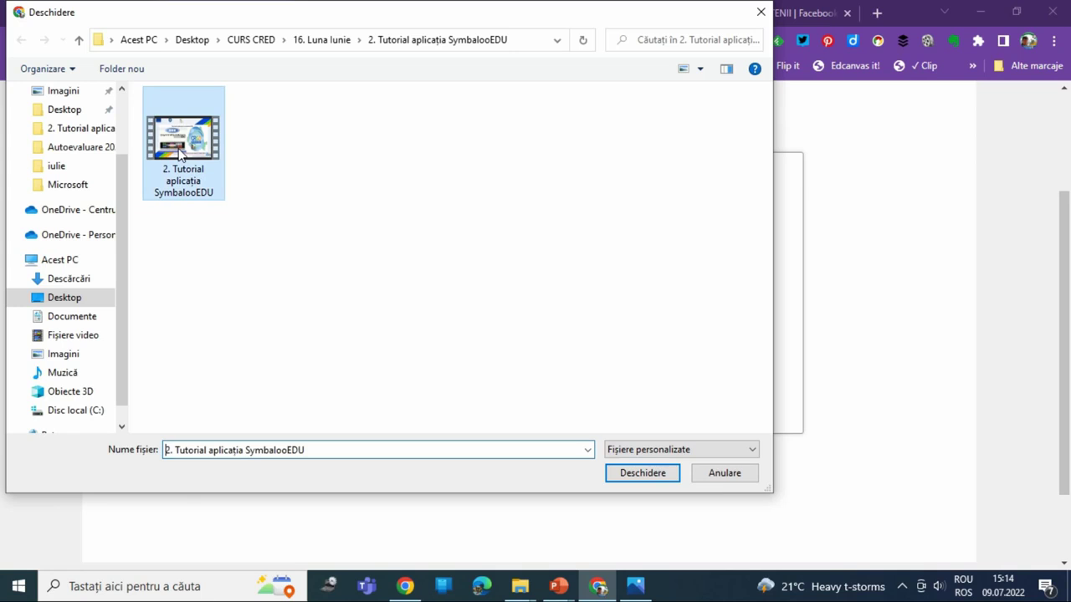
pyautogui.click(640, 475)
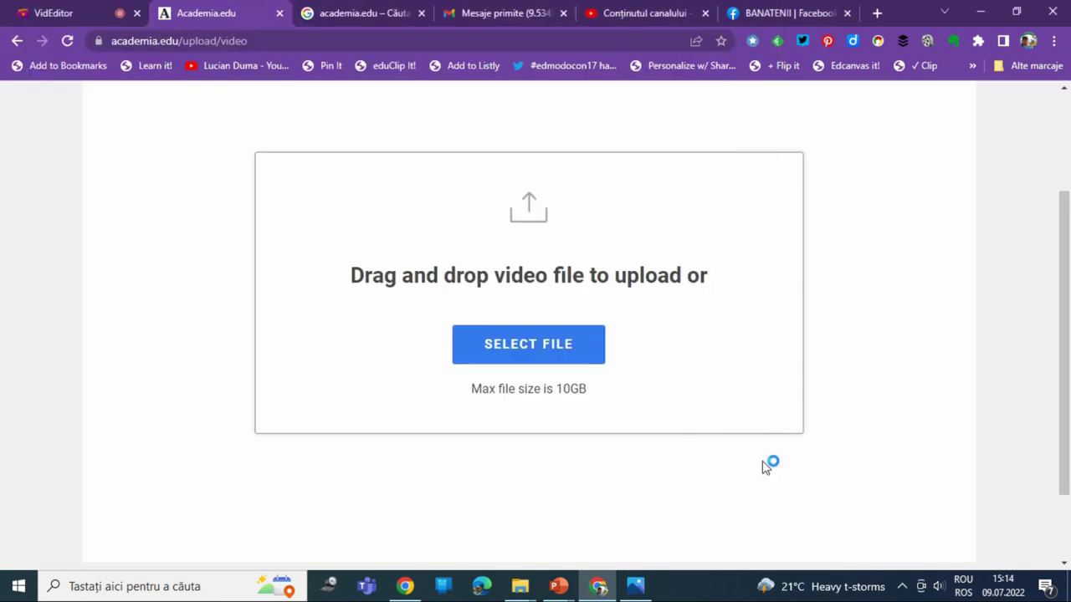
# Enter "SymbalooEDU in Education" as the video's title.
pyautogui.click(381, 279)
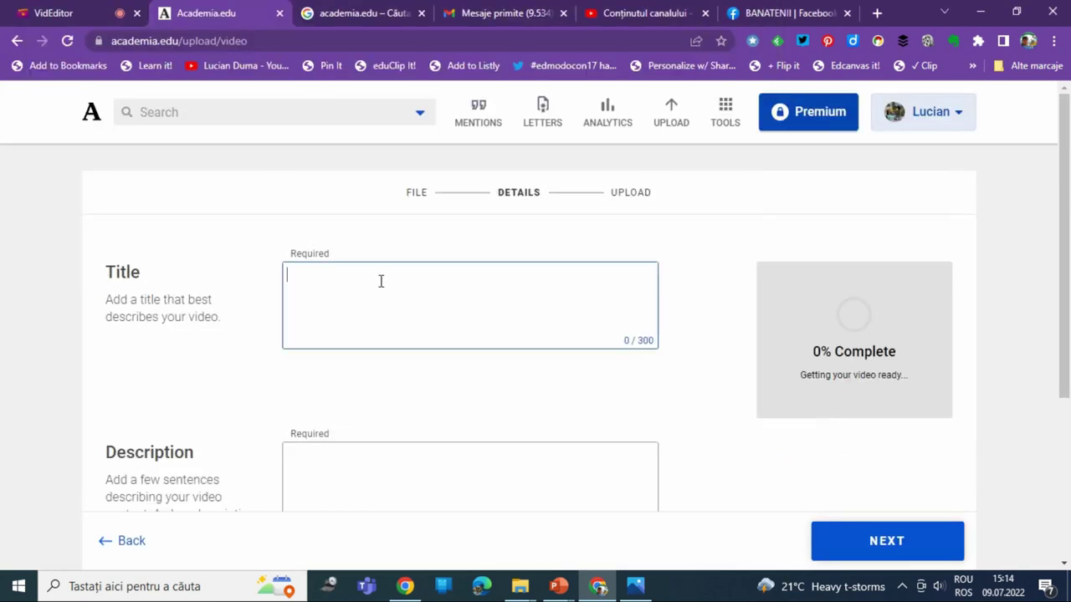
pyautogui.write('Sy')
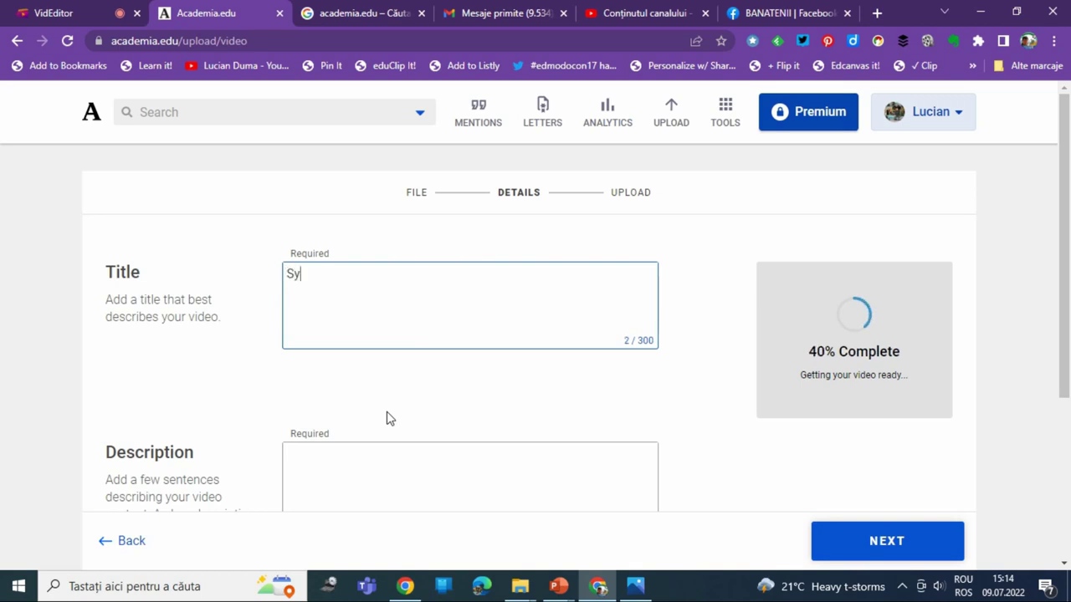
pyautogui.write('mbalooE')
pyautogui.write('DU -')
pyautogui.press('BackSpace')
pyautogui.write('in ')
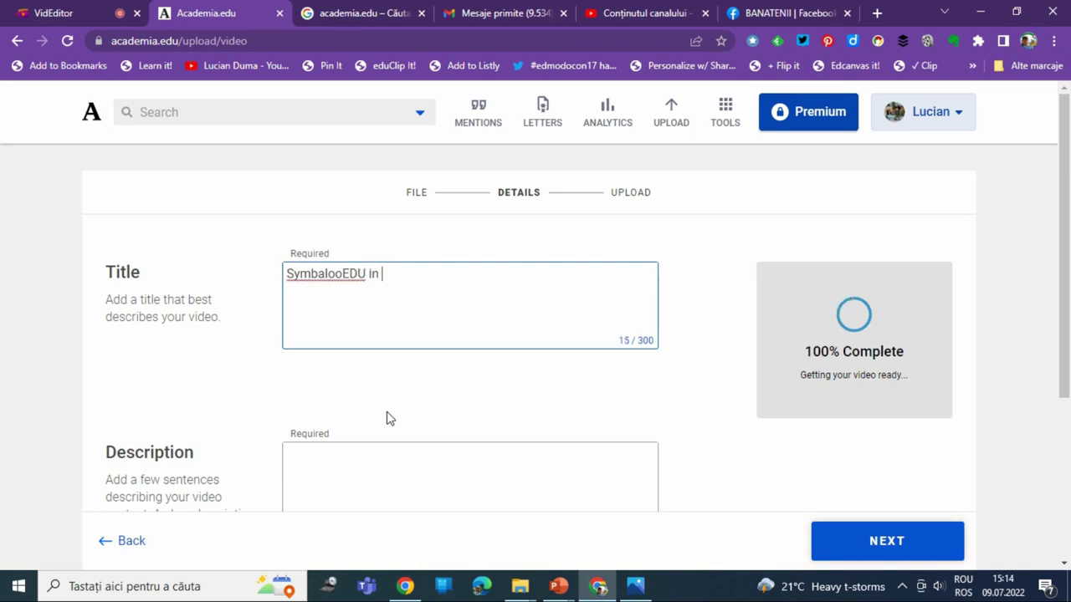
pyautogui.write('Education')
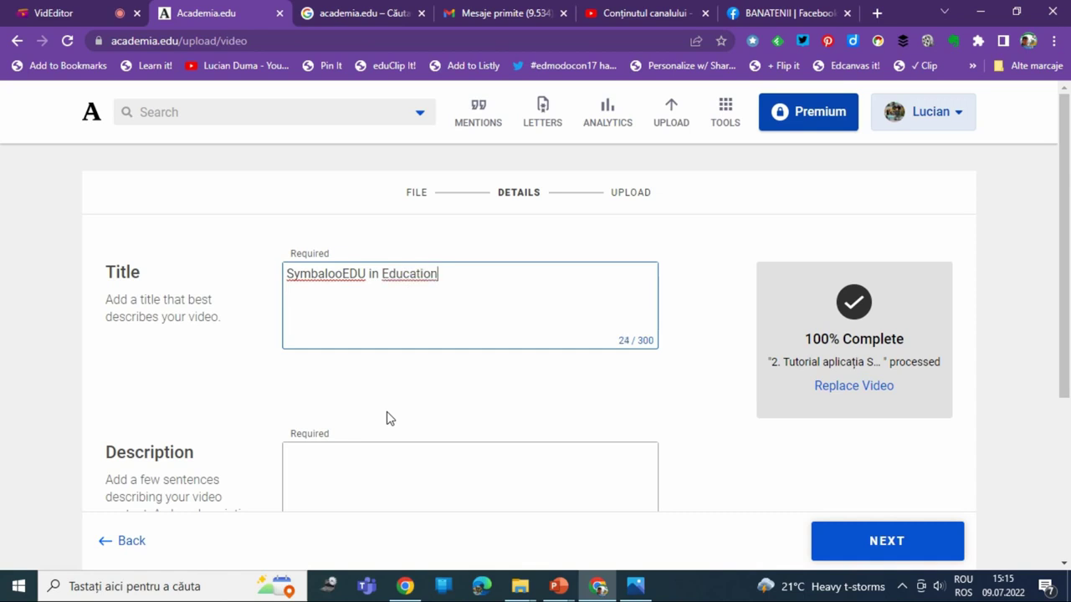
# Append "- tutorial" to the video title, enter the description "SymbalooEDU Tutorial- Open Educational Resources", and proceed to the upload stage.
pyautogui.scroll(-2, 385, 418)
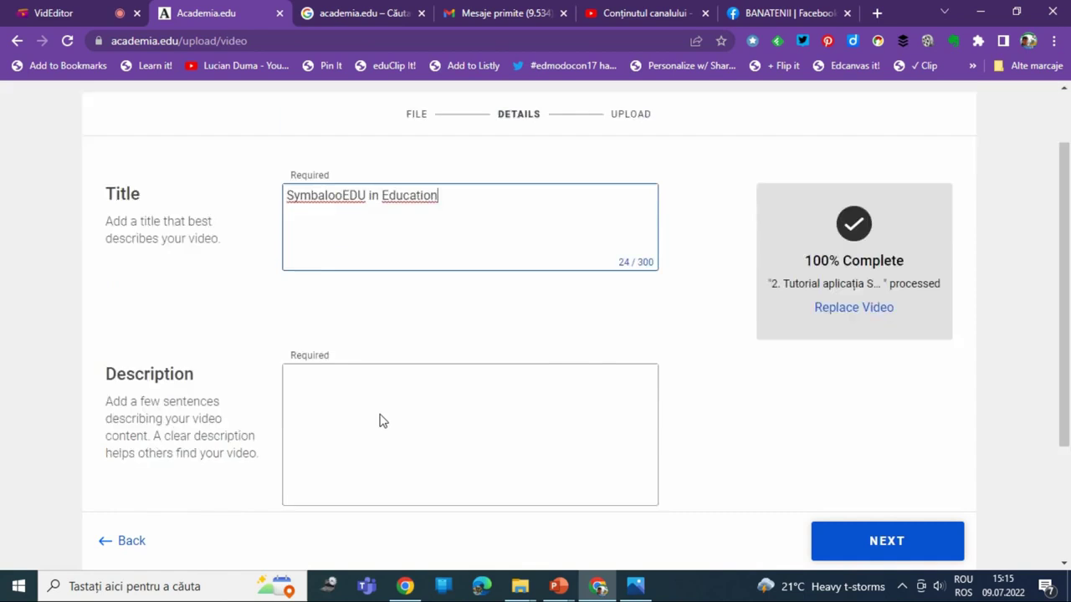
pyautogui.click(362, 362)
pyautogui.write('Symba')
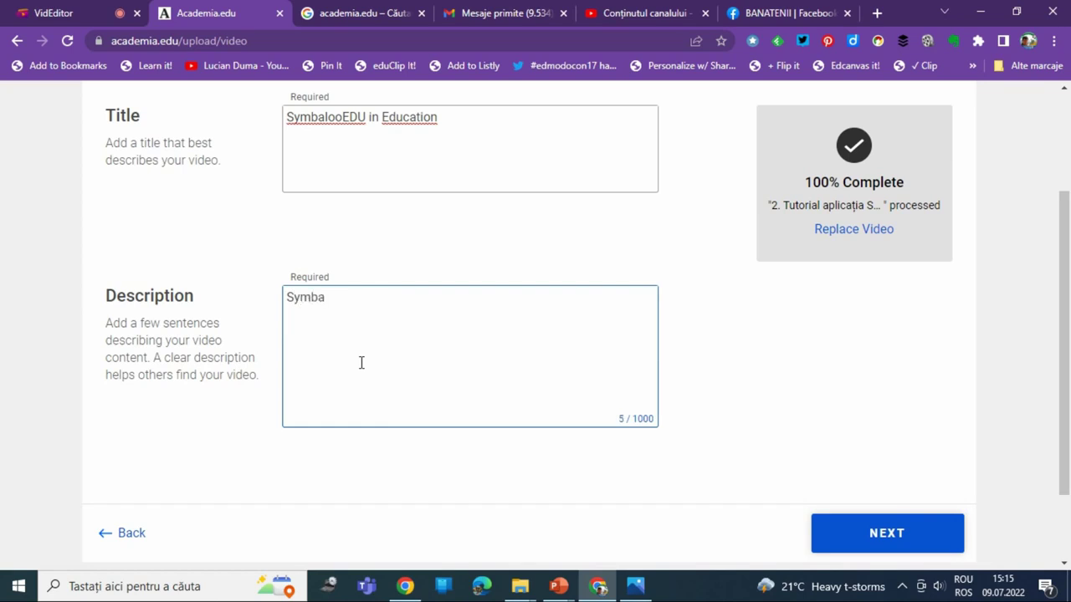
pyautogui.click(468, 133)
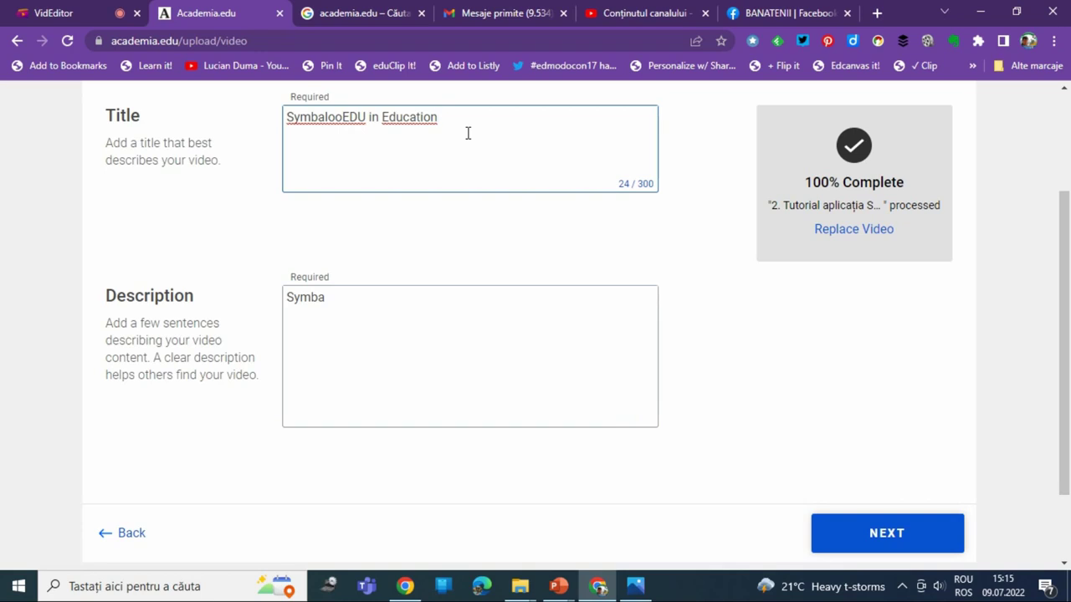
pyautogui.write('- tutorial')
pyautogui.click(583, 298)
pyautogui.write('looEDU Tutorial- Open Educational Resource')
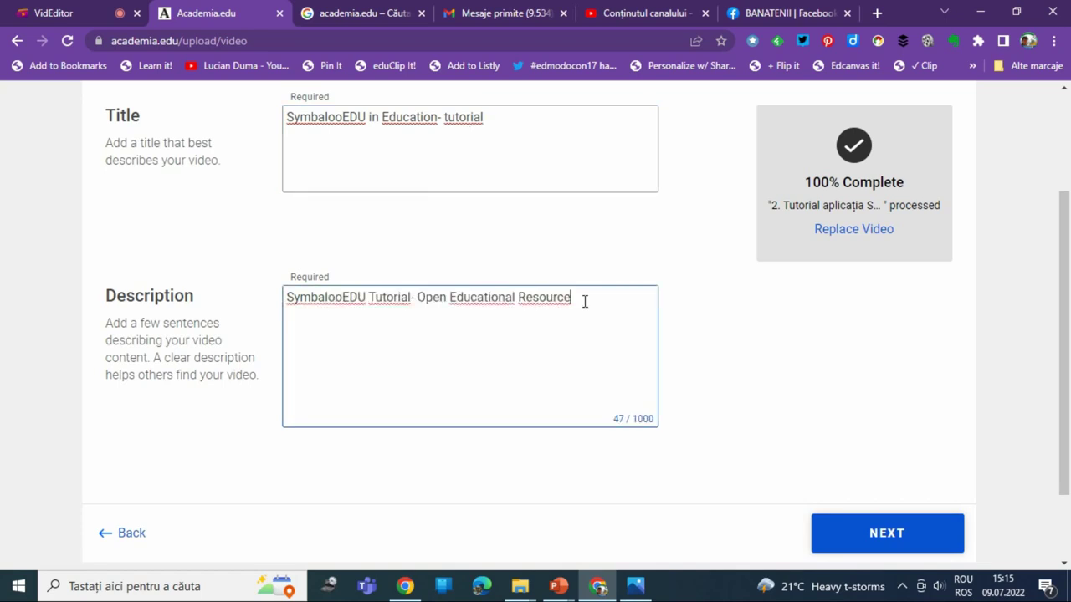
pyautogui.write('s')
pyautogui.click(908, 540)
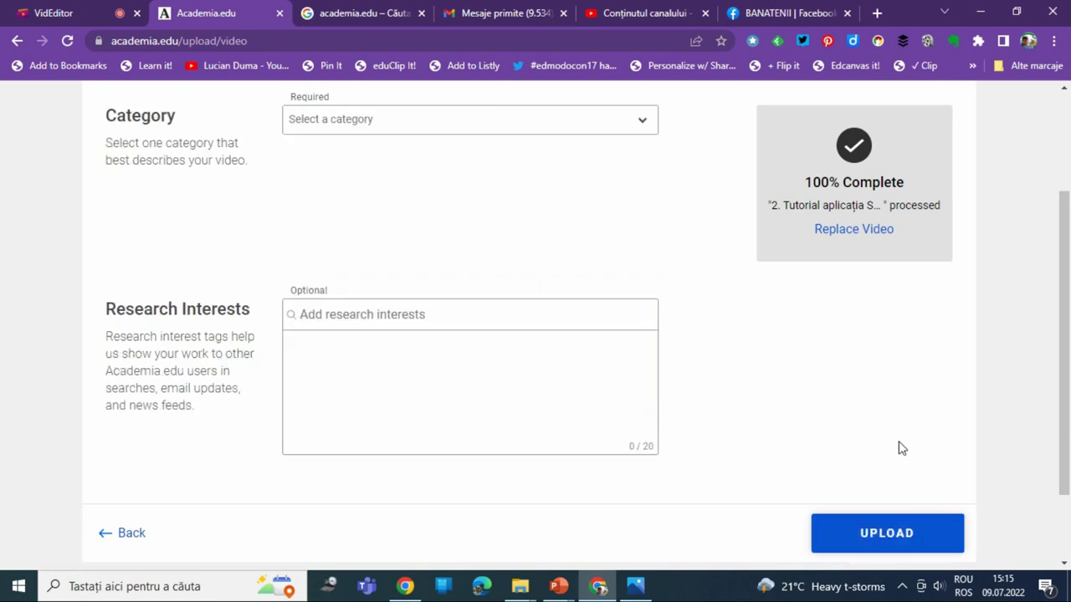
# Set the video's category to Other and suggest "OER" as the new category.
pyautogui.scroll(2, 690, 436)
pyautogui.click(433, 274)
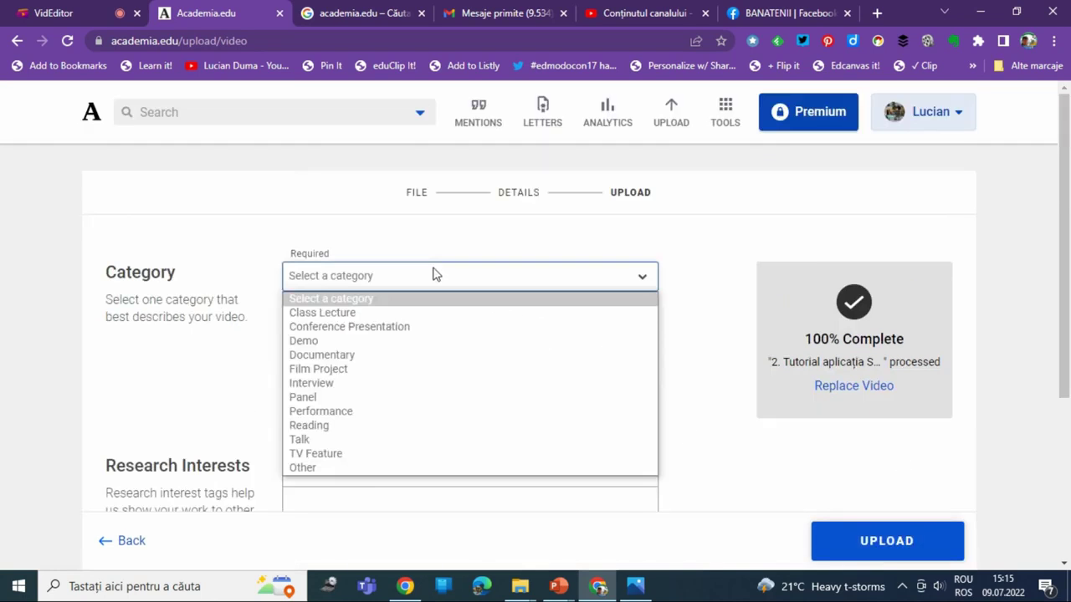
pyautogui.click(319, 471)
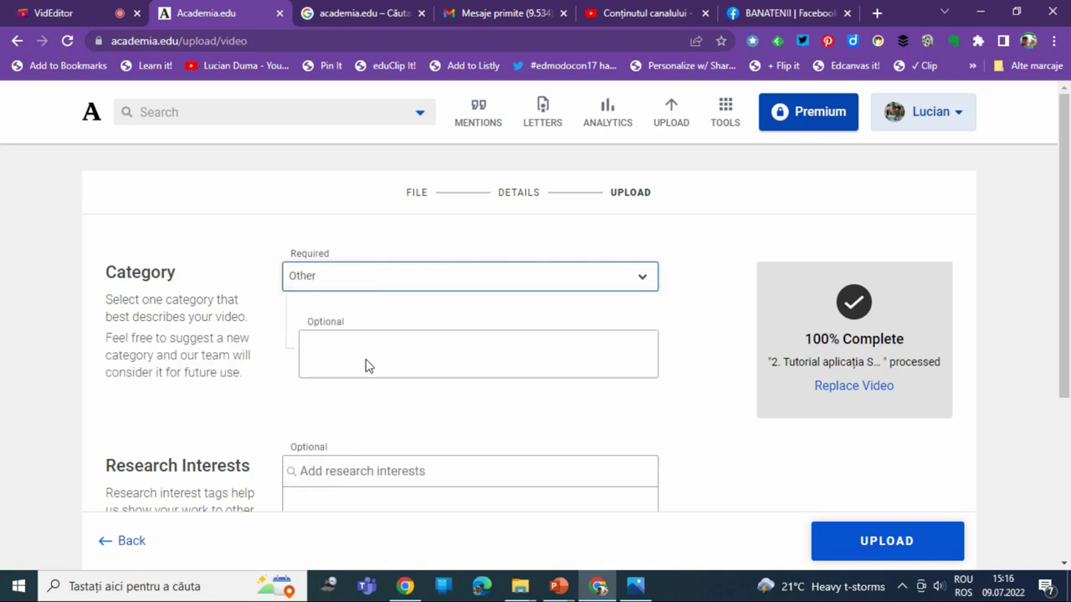
pyautogui.click(378, 345)
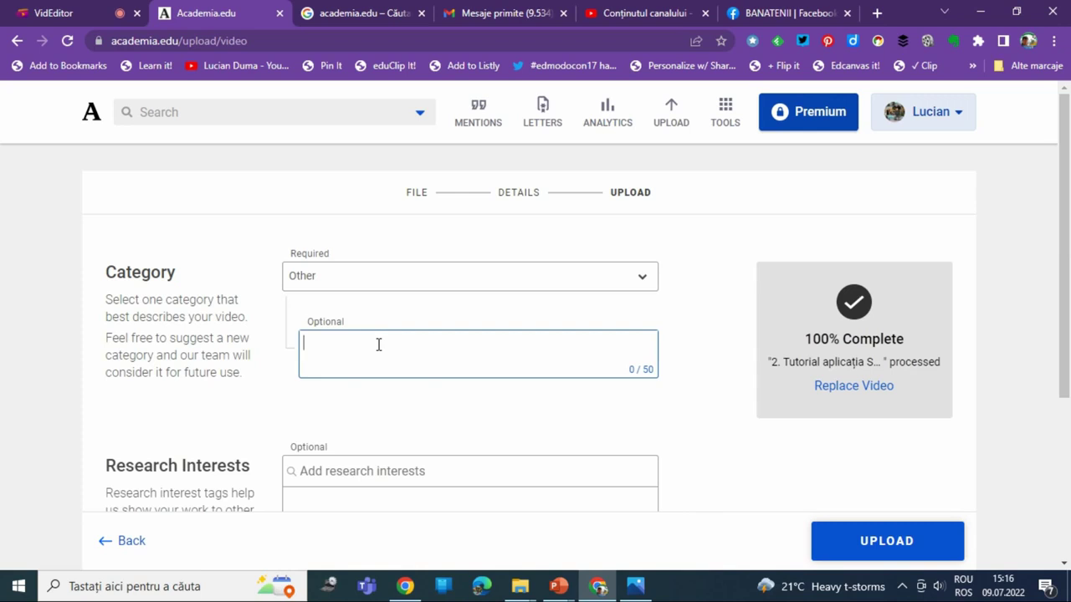
pyautogui.write('OER')
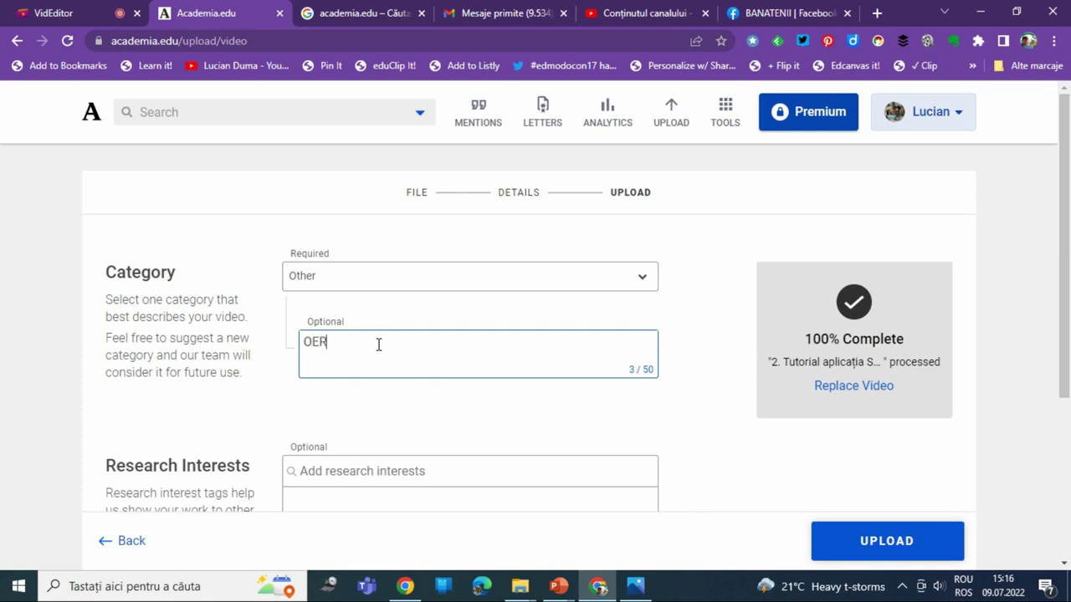